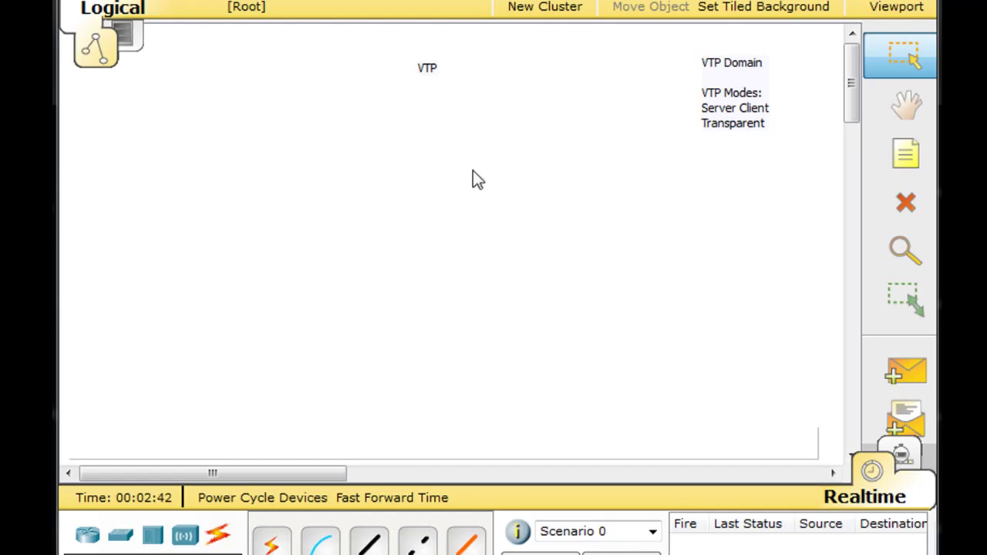
Step: Place two 2960-24TT switches side by side in the workspace below the VTP label
left_click(120, 536)
left_click_drag(374, 537, 308, 218)
left_click_drag(368, 539, 516, 214)
Step: Add three more 2960-24TT switches below and beside the first two
left_click_drag(374, 537, 515, 358)
left_click_drag(367, 543, 648, 294)
left_click_drag(368, 543, 395, 351)
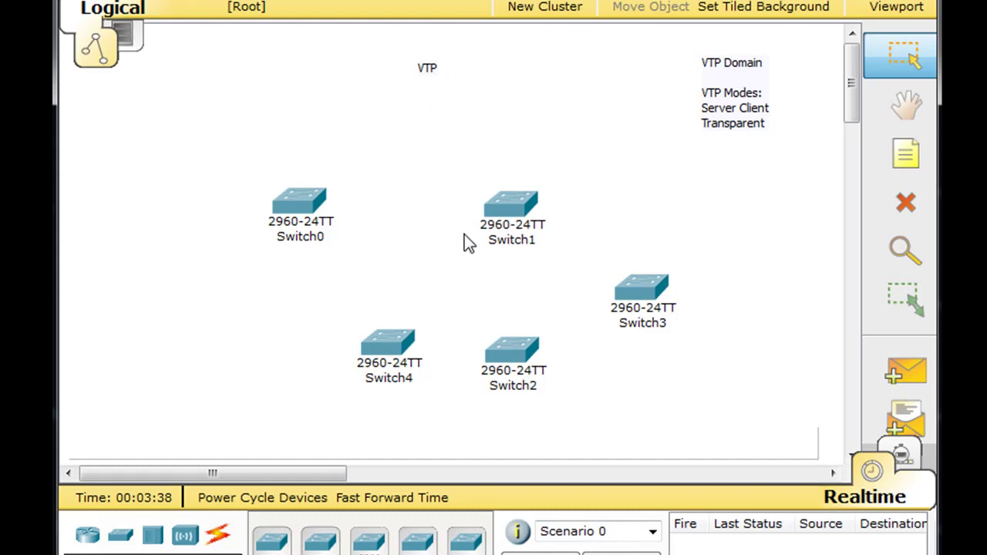
Step: Delete Switch2, Switch3 and Switch4 from the workspace
left_click_drag(716, 424, 293, 275)
key("Delete")
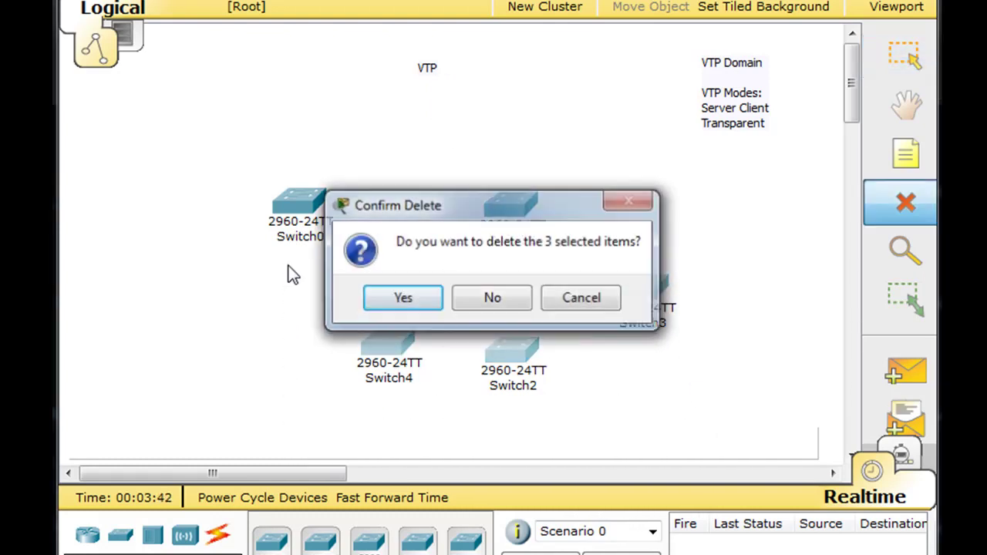
left_click(395, 297)
Step: Reposition Switch0 and Switch1 so they stand roughly level with each other
left_click_drag(509, 196, 538, 197)
left_click_drag(301, 203, 321, 214)
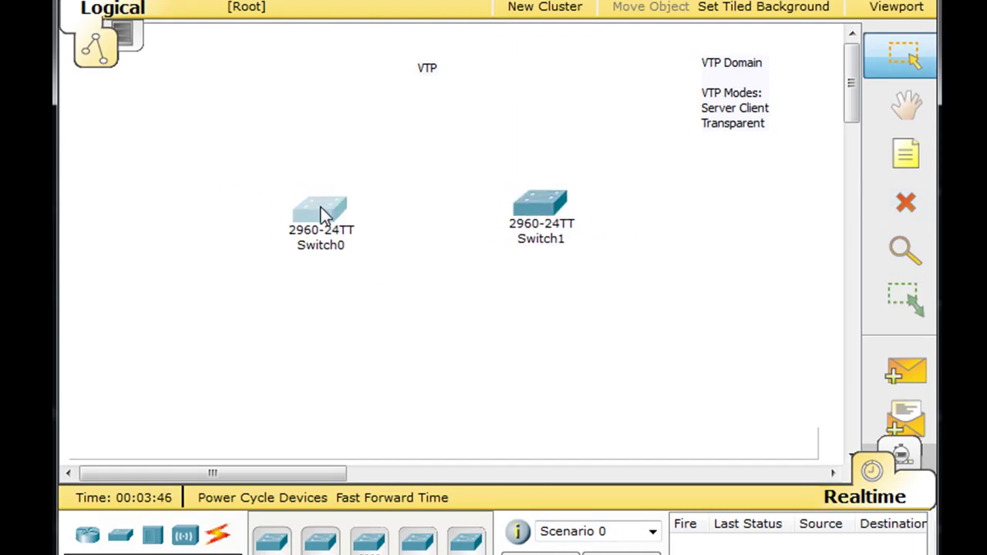
left_click_drag(540, 205, 532, 209)
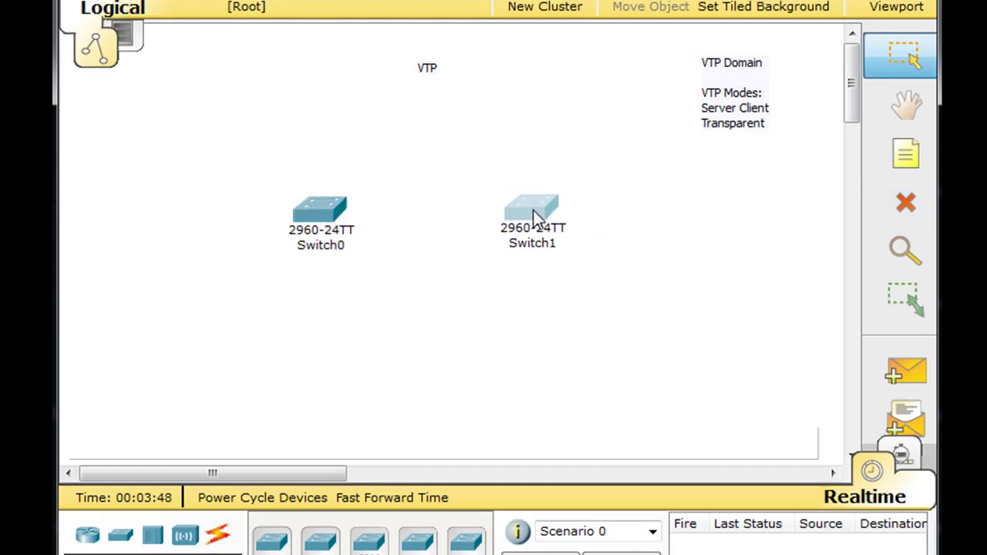
Step: Connect FastEthernet0/1 on Switch0 to FastEthernet0/1 on Switch1 with a copper cross-over cable, and level Switch1 with Switch0
left_click(217, 533)
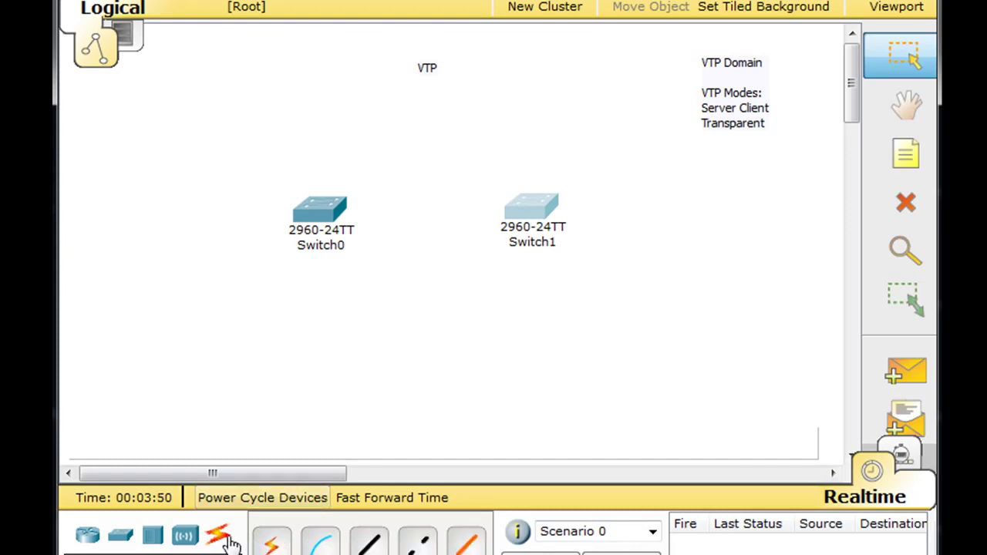
left_click(425, 541)
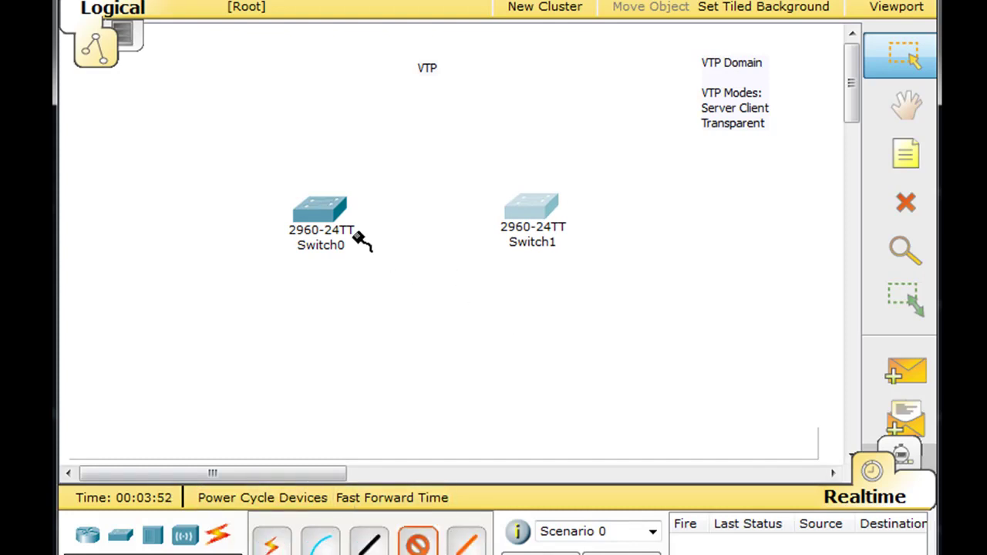
left_click(332, 213)
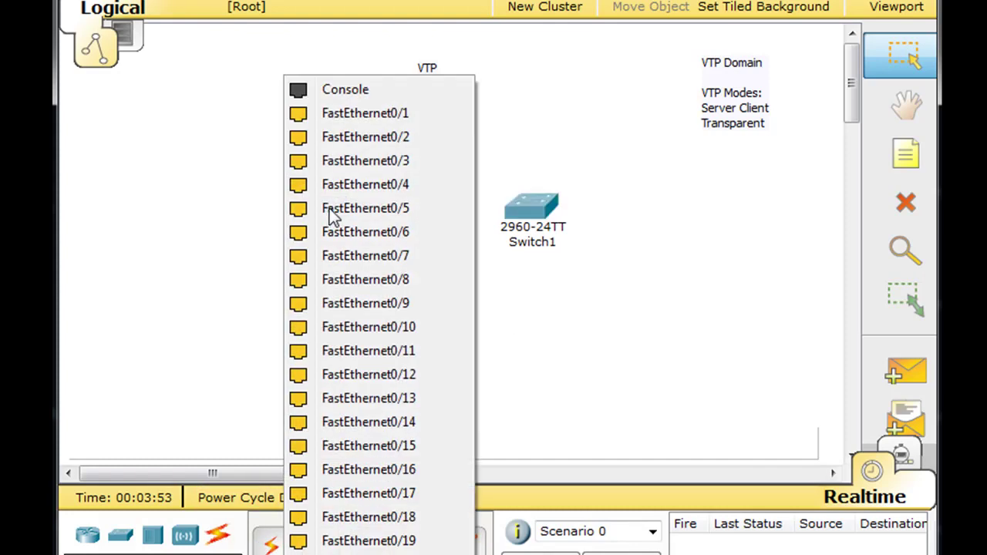
left_click(354, 114)
left_click(532, 212)
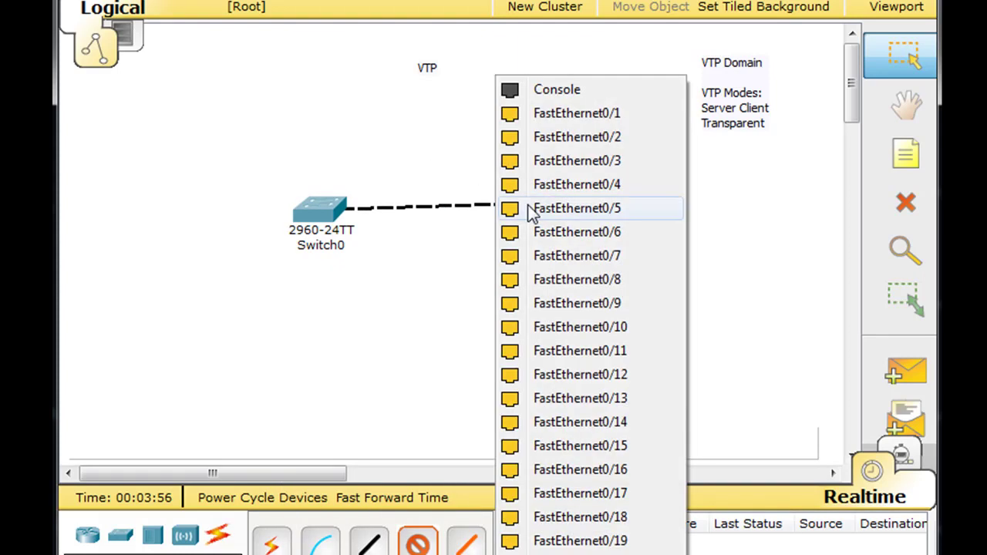
left_click(558, 112)
mouse_move(535, 206)
left_mouse_down()
mouse_move(542, 214)
mouse_move(535, 209)
left_mouse_up()
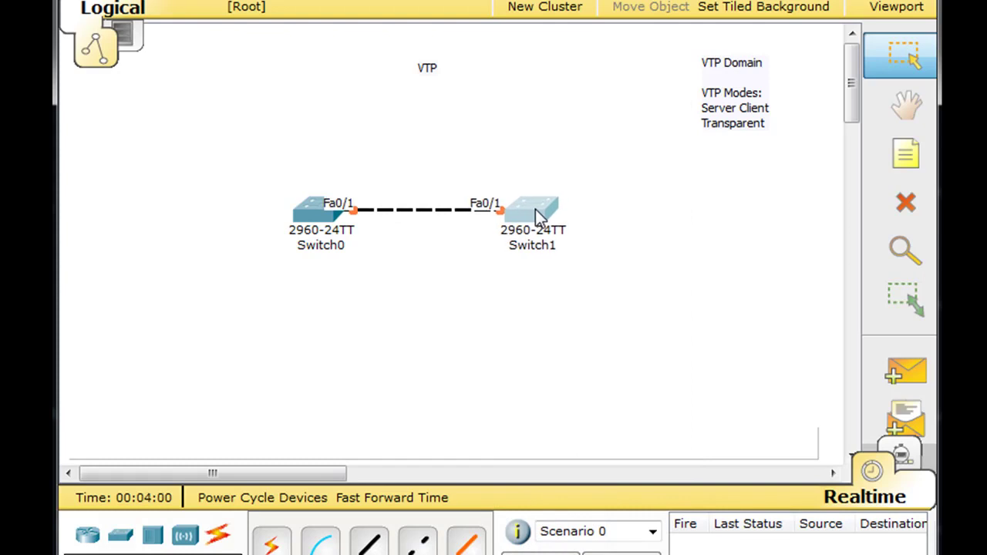
Step: Move the VTP label slightly closer to the two switches and deselect everything
left_click(464, 349)
left_click_drag(430, 73, 422, 87)
left_click(375, 394)
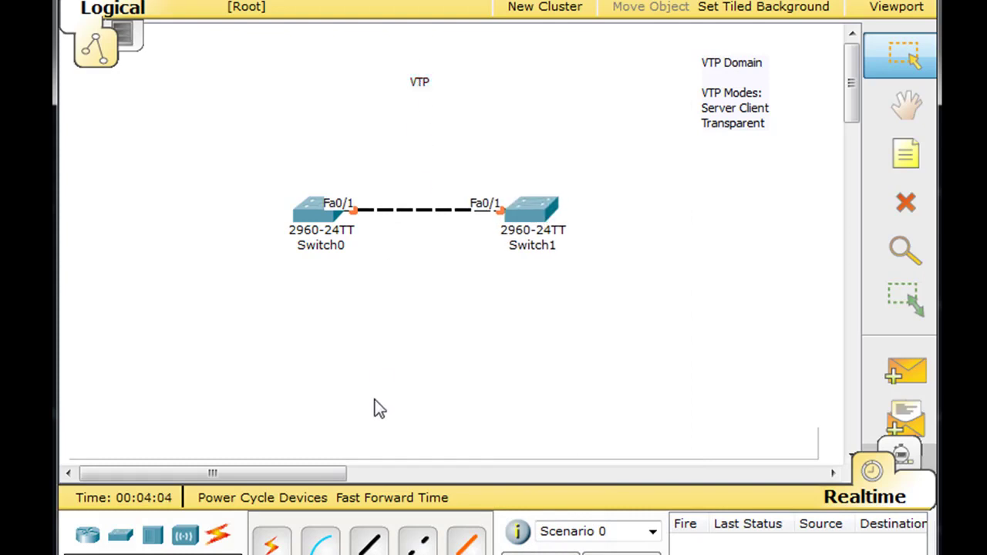
Step: Open the command line of Switch0 and enter privileged EXEC mode
left_click(310, 214)
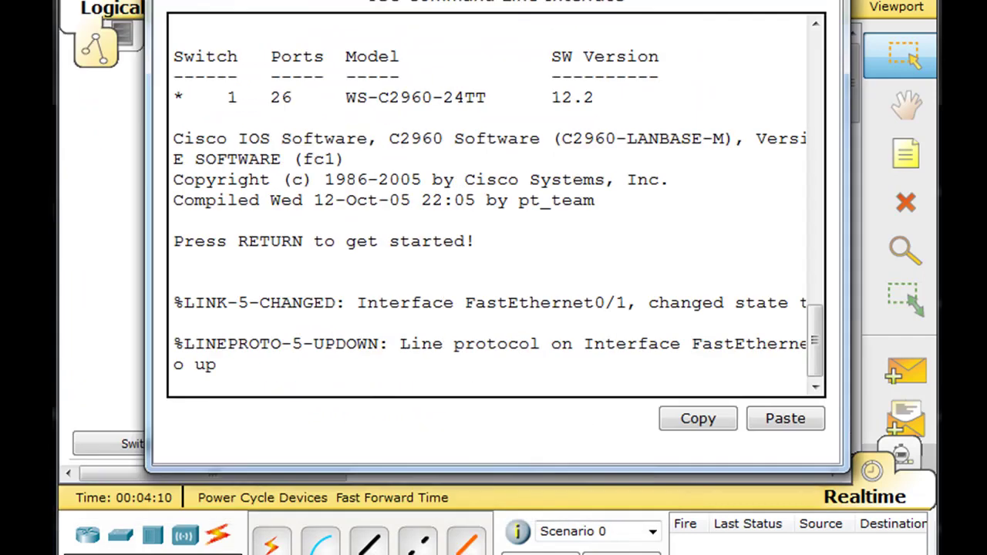
key("Return")
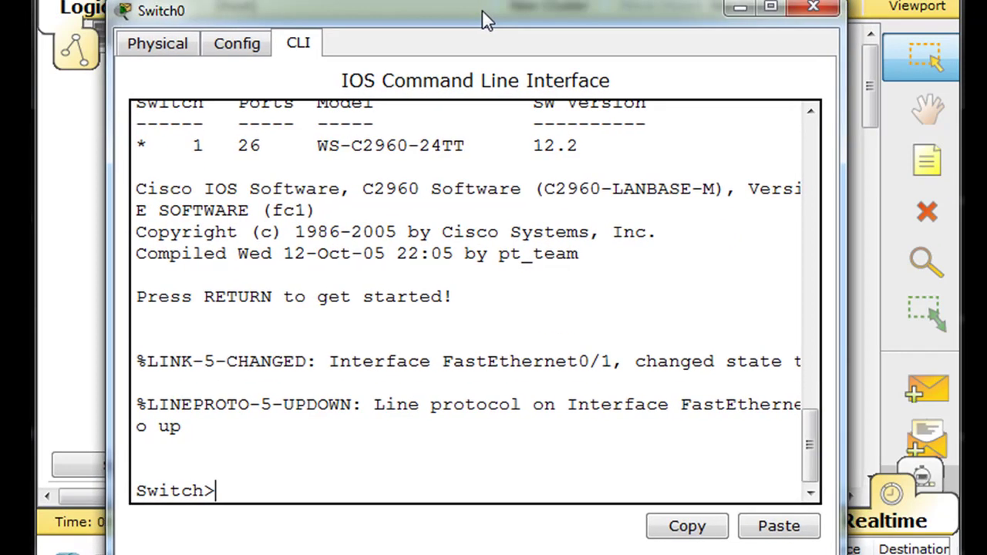
type("en")
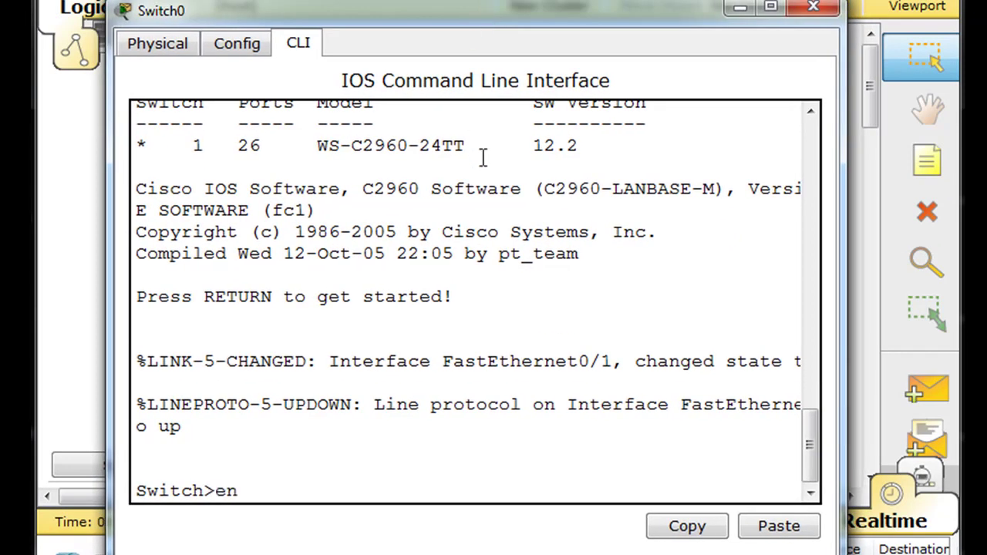
key("Return")
Step: List the options of the show vtp command and display the VTP status of Switch0
type("show vtp")
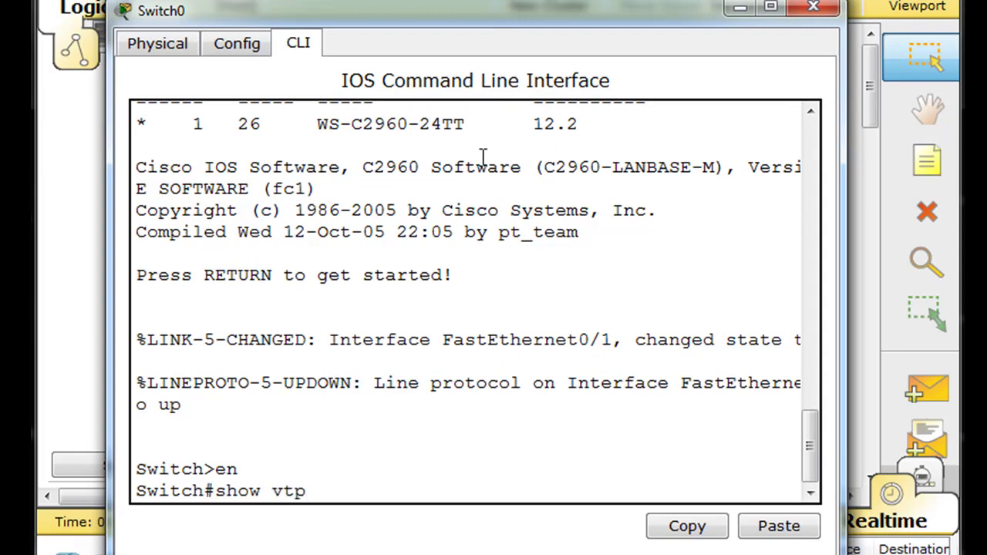
type(" ?")
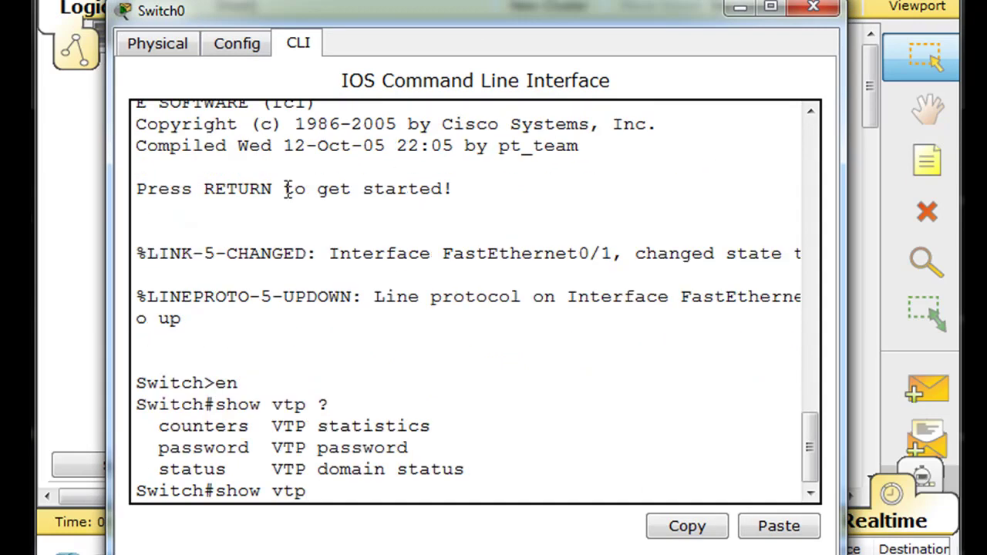
type("status")
key("Return")
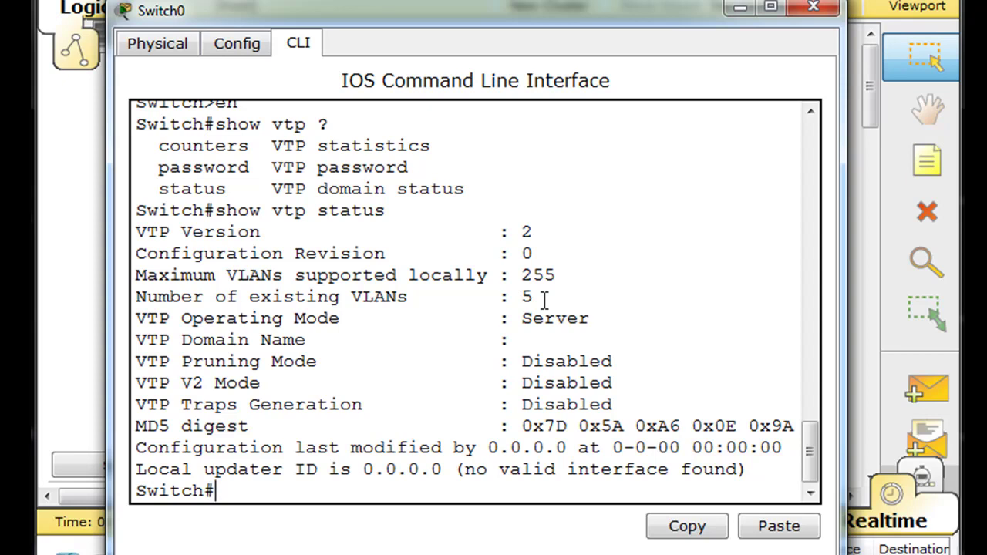
Step: Examine the number of existing VLANs, the VTP operating mode and the VTP domain name in the status output
left_click_drag(538, 297, 522, 297)
left_click(774, 343)
left_click_drag(589, 323, 521, 323)
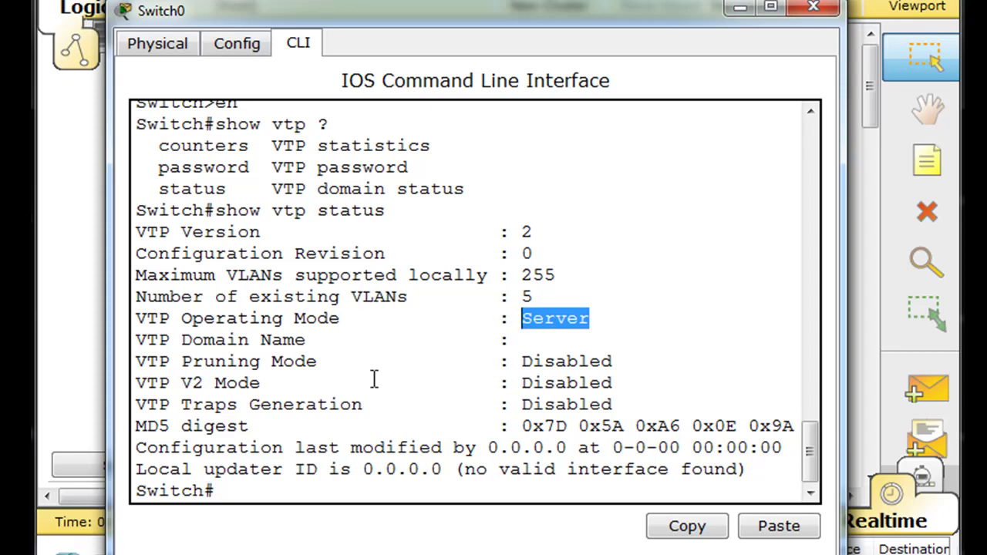
left_click_drag(136, 340, 618, 337)
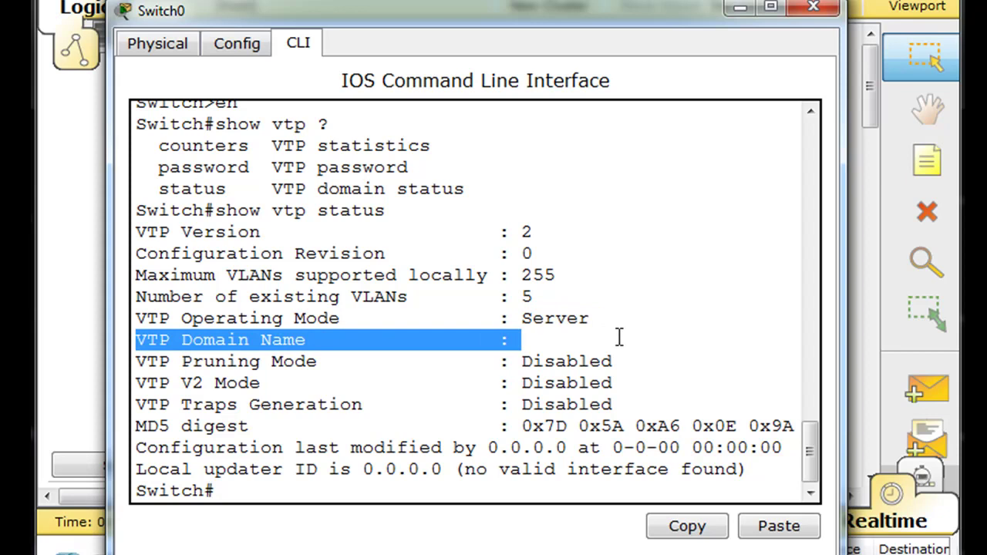
left_click(571, 340)
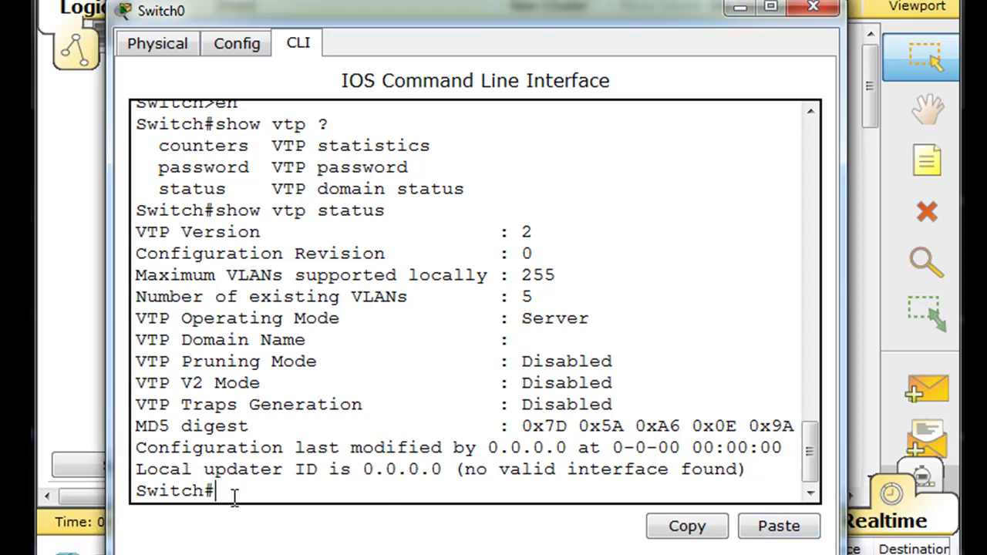
Step: Display the VLAN table of Switch0 with show vlan and read it through to the end
type("show vlan")
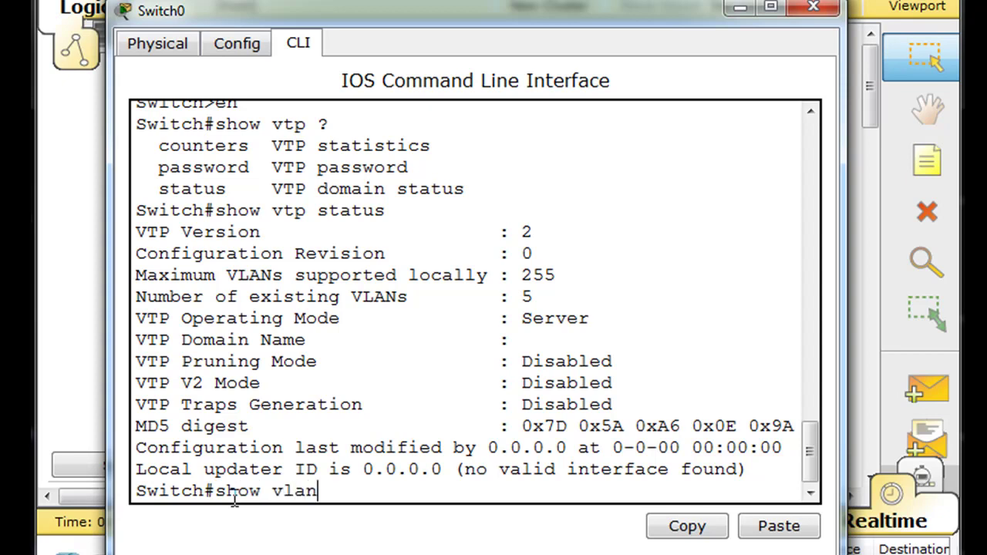
key("Return")
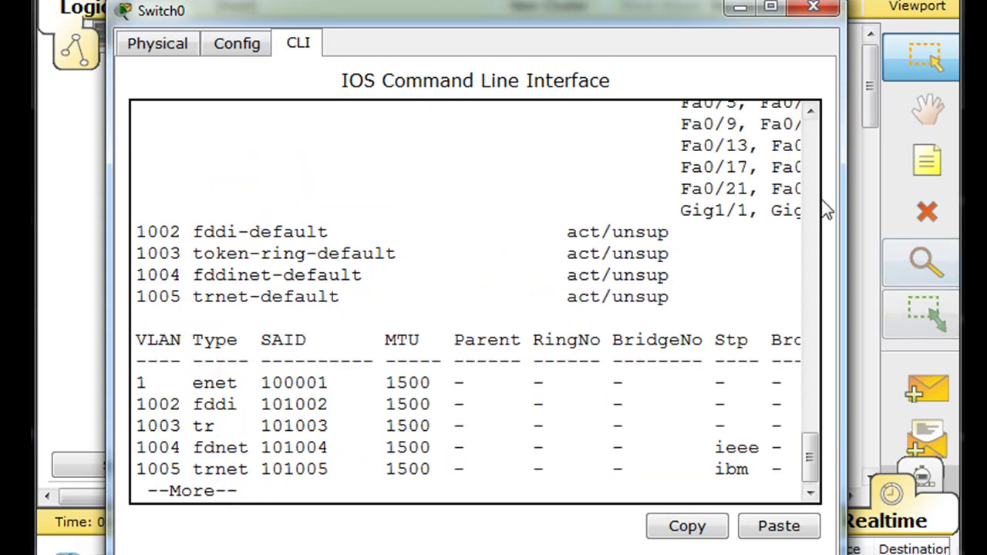
left_click(811, 112)
left_click(811, 113)
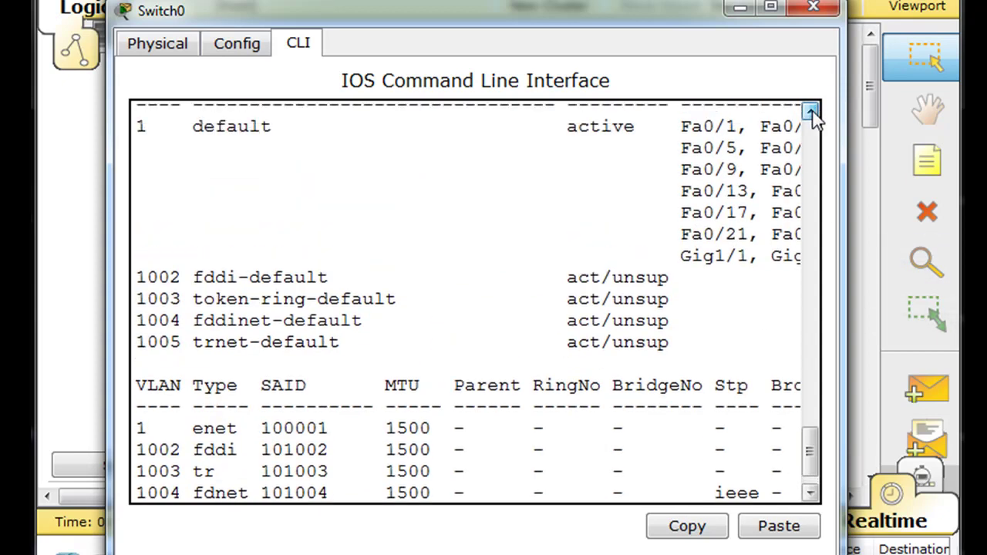
left_click(811, 113)
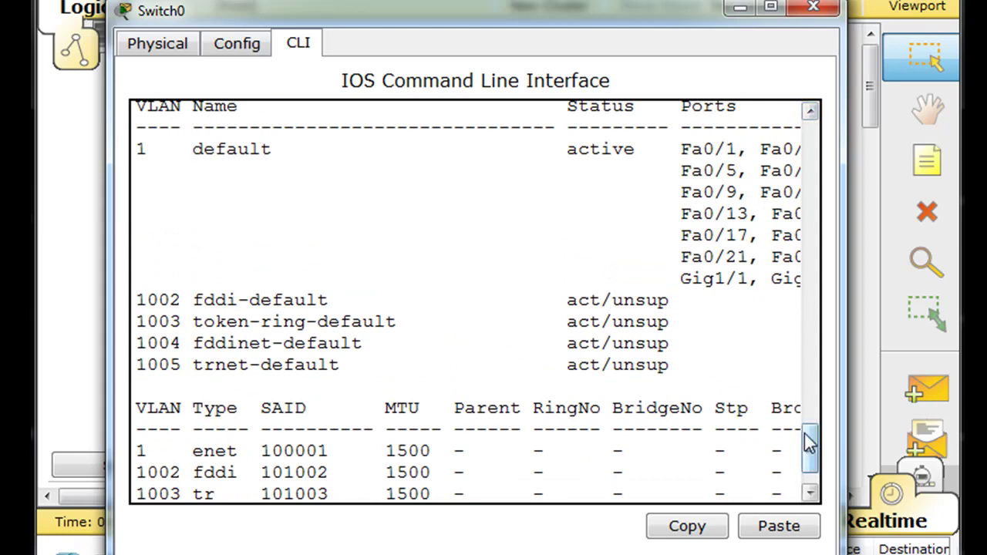
left_click_drag(805, 434, 804, 467)
key("space")
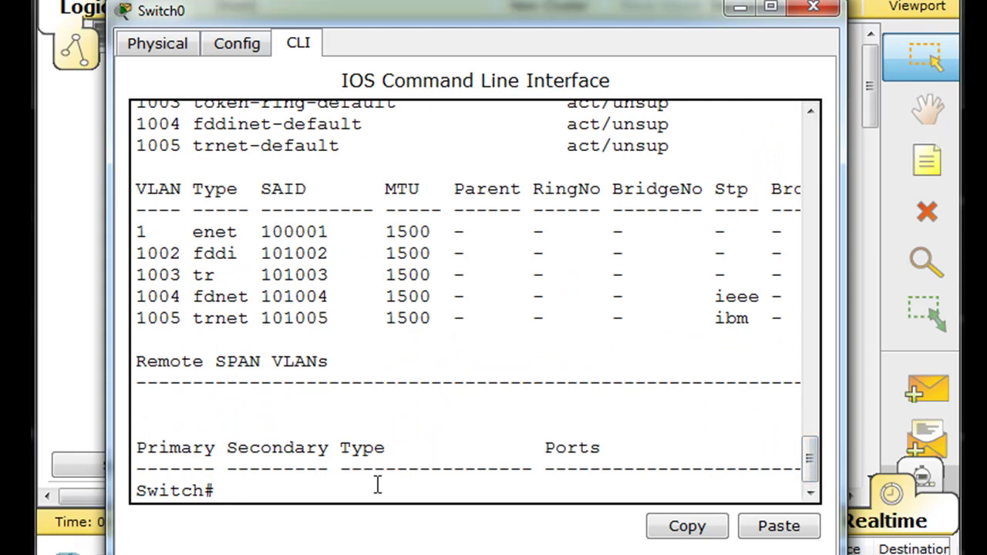
Step: Enter global configuration mode on Switch0 with configure terminal and create VLAN 11
type("config")
key("Tab")
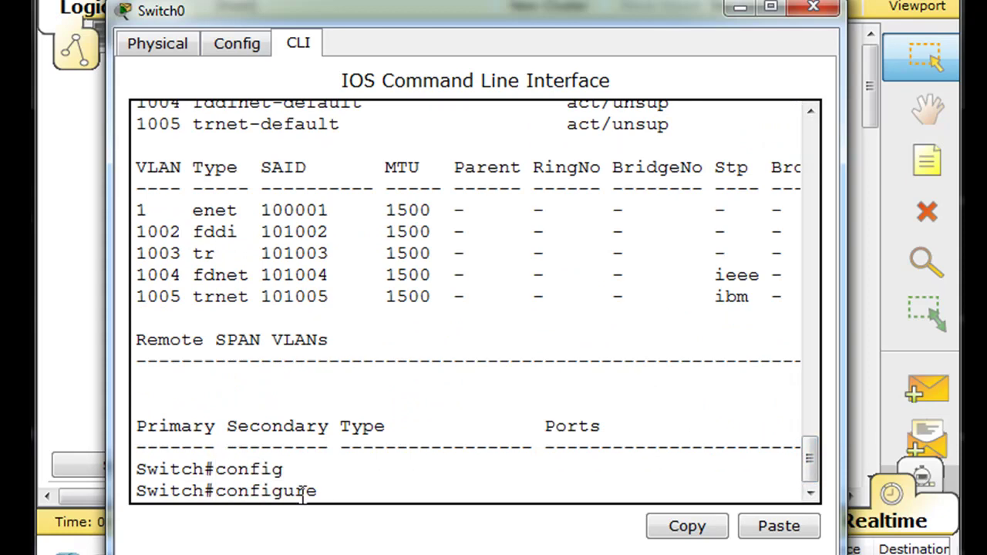
type("te")
key("Tab")
key("Return")
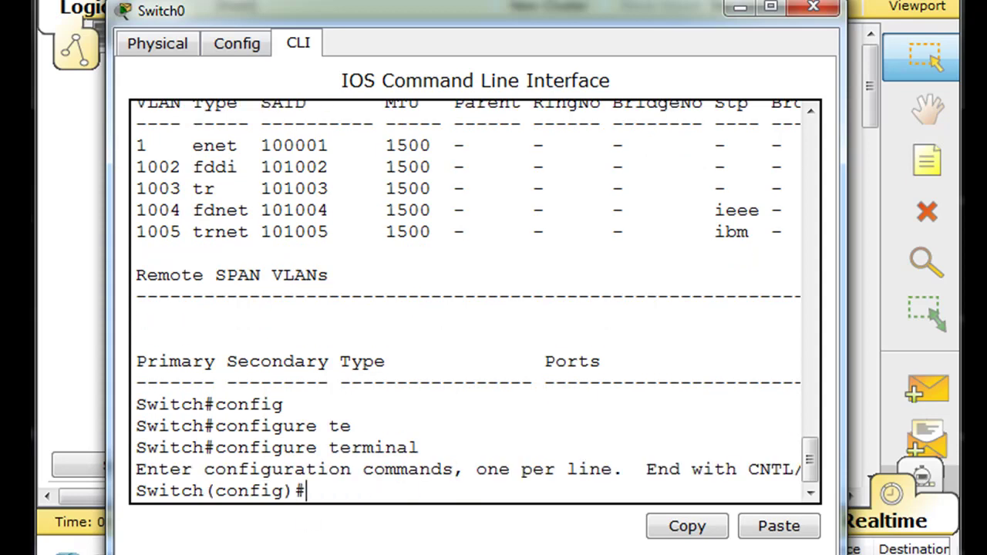
type("vlan 11")
key("Return")
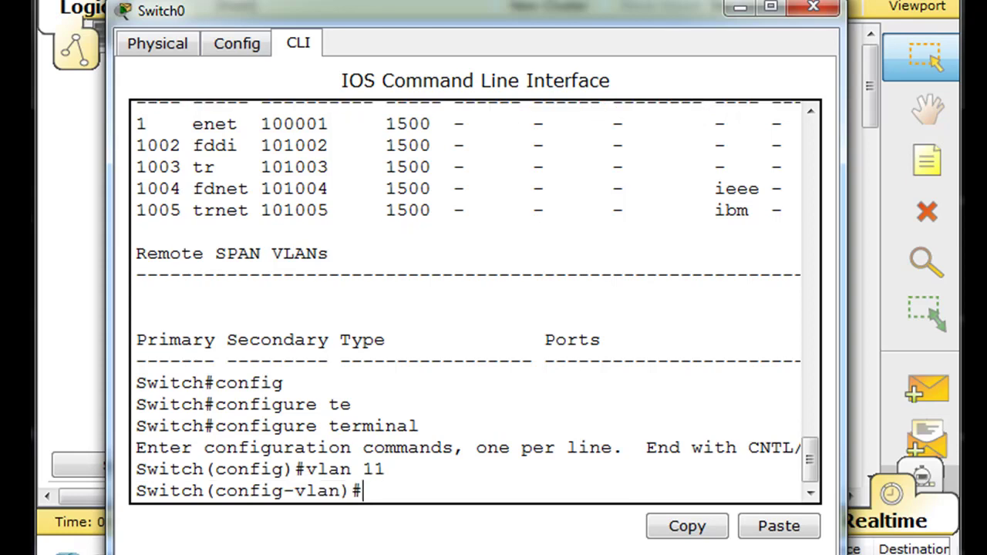
Step: Create VLANs 22, 33 and 44 on Switch0 and return to privileged EXEC mode
type("vlan 22")
key("Return")
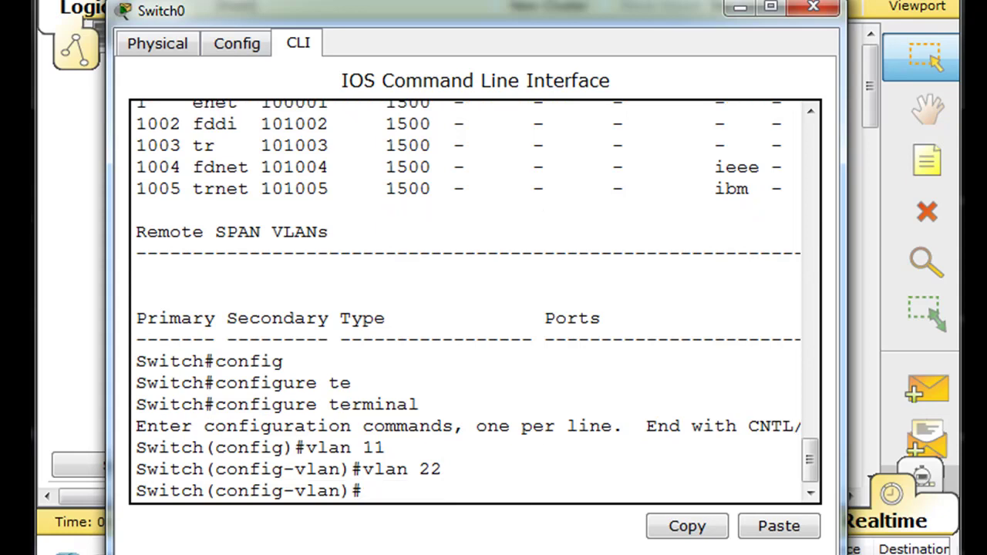
type("vlan 33")
key("Return")
type("vlan 44")
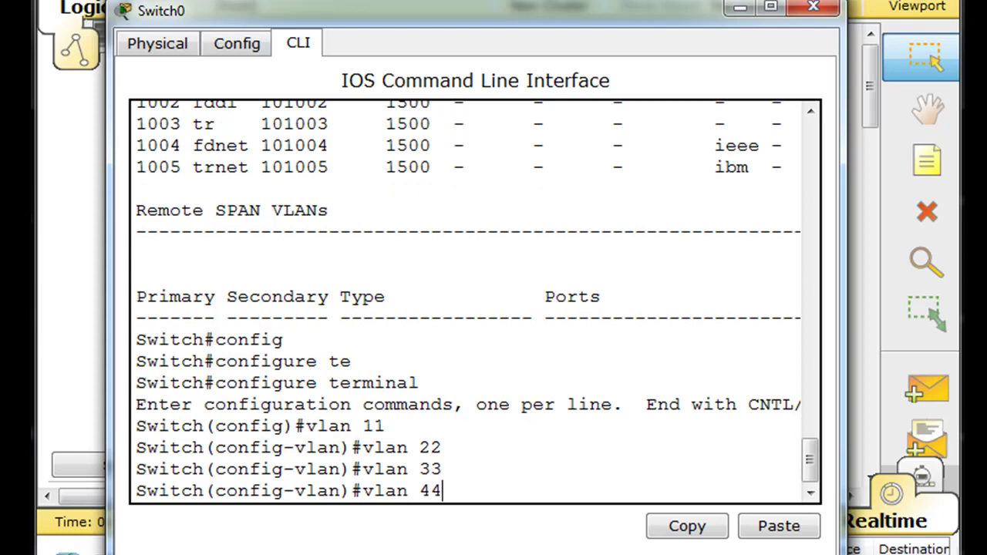
key("Return")
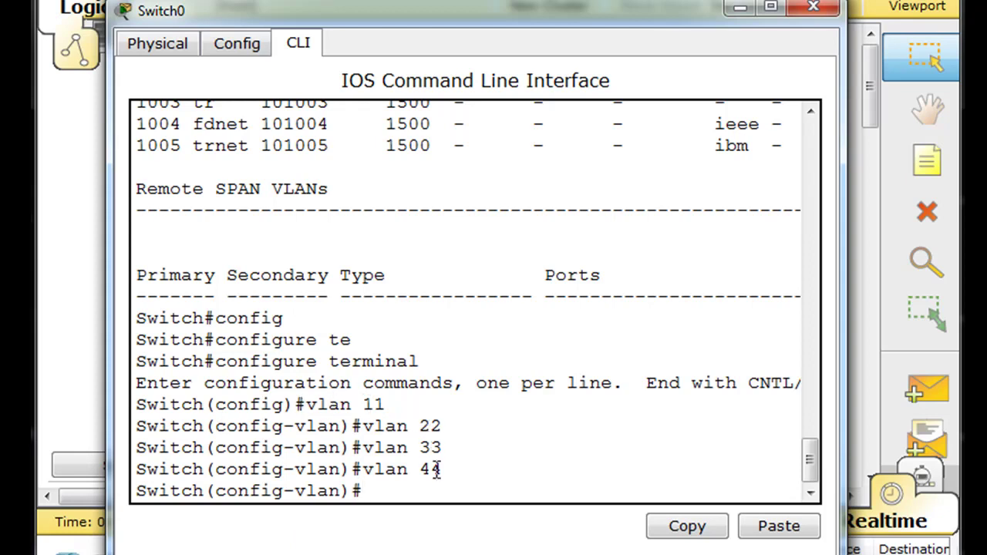
key("ctrl+z")
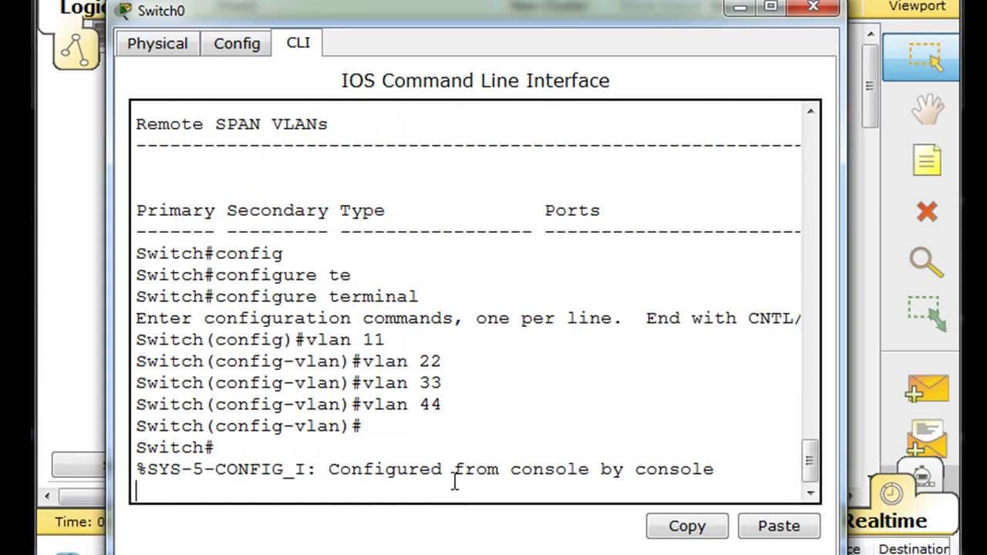
key("Return")
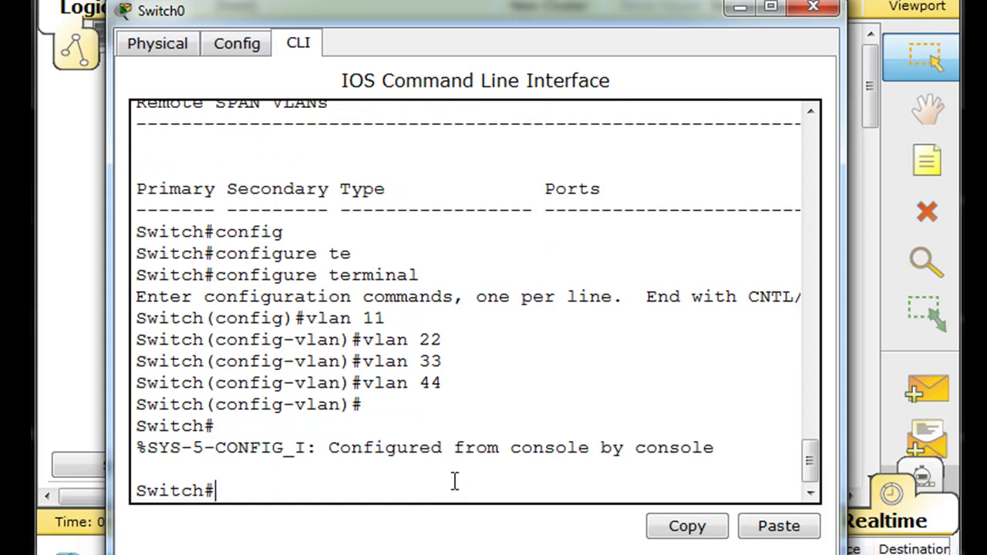
Step: Check the new VLANs on Switch0 by displaying the complete show vlan output
type("show vlan")
key("Return")
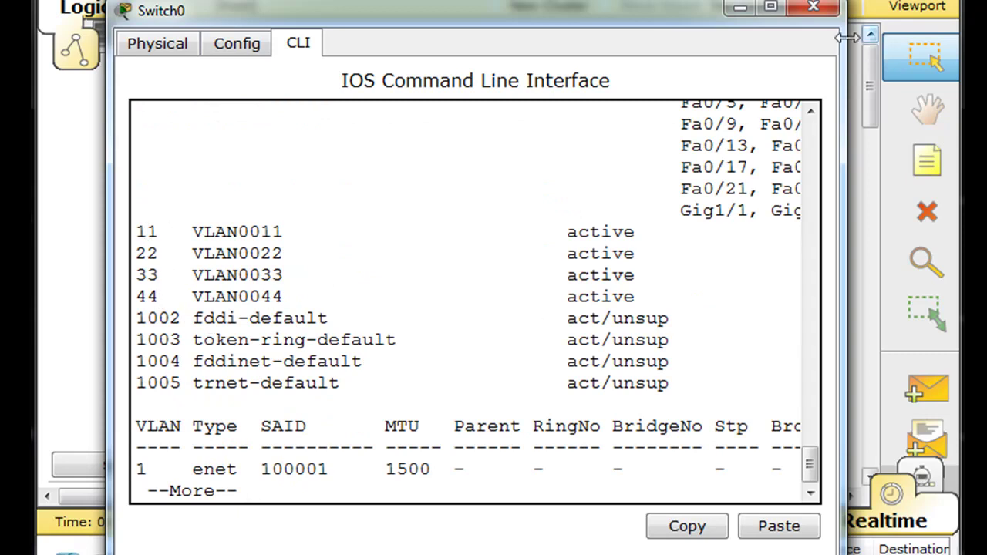
key("space")
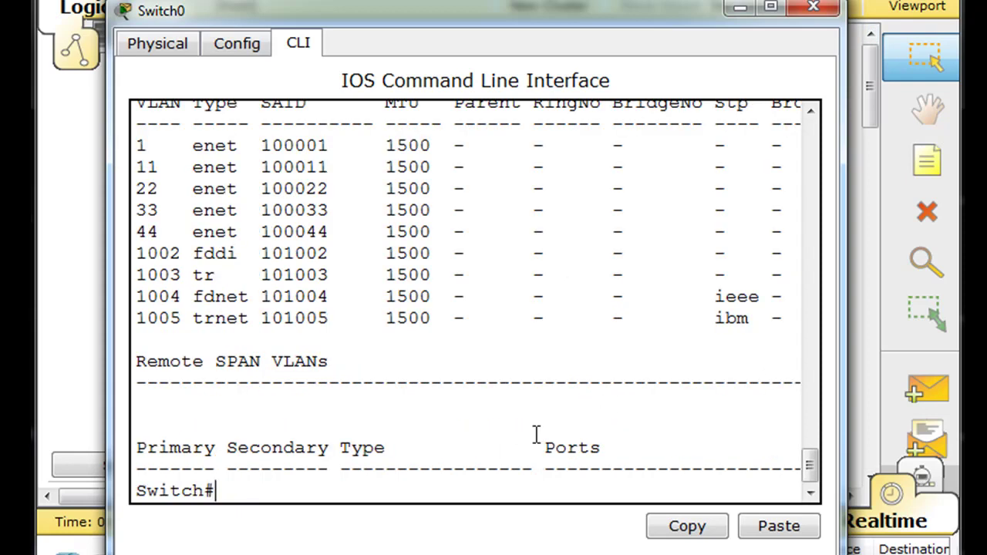
Step: Enter global configuration mode on Switch0, list the available vtp options and set the VTP domain name to domain1
type("conf t")
key("Return")
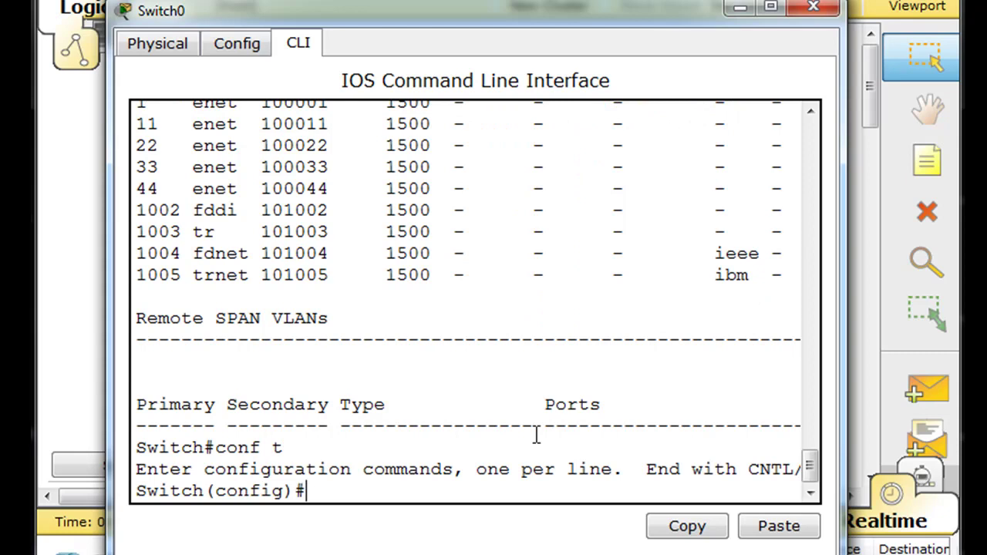
type("vtp ?")
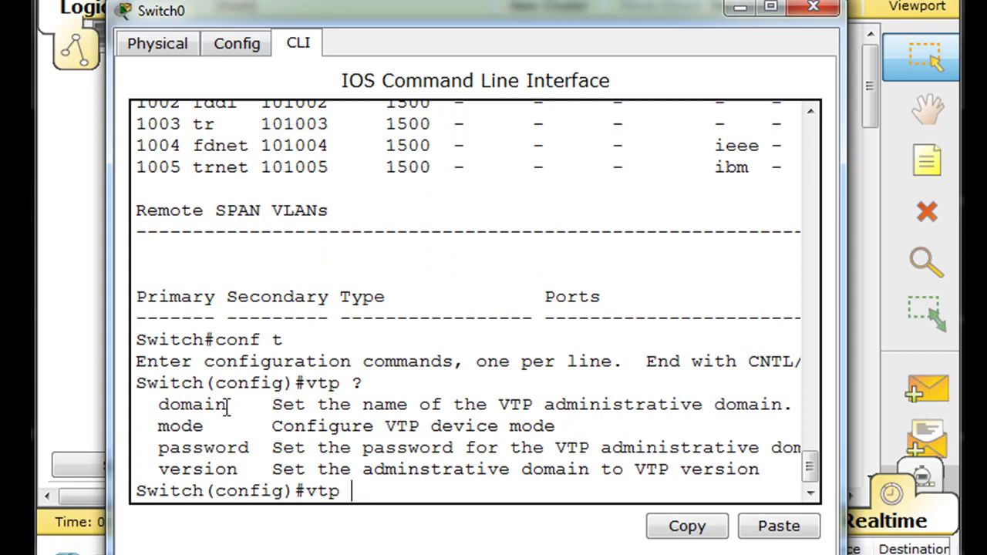
type("domain mydomain1")
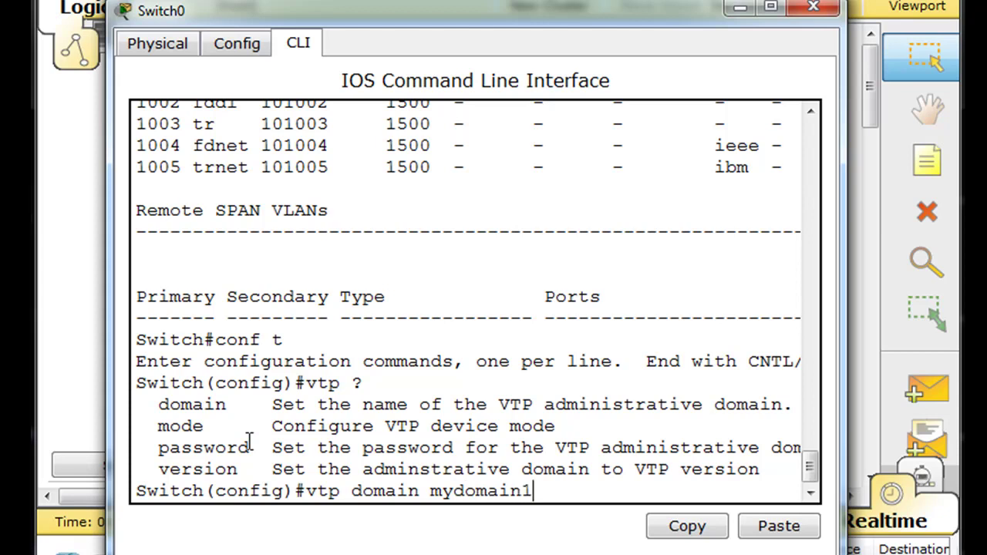
key("Left")
key("Left")
key("Left")
key("Left")
key("Left")
key("Left")
key("Left")
key("BackSpace")
key("BackSpace")
key("Right")
key("Right")
key("Right")
key("Right")
key("Return")
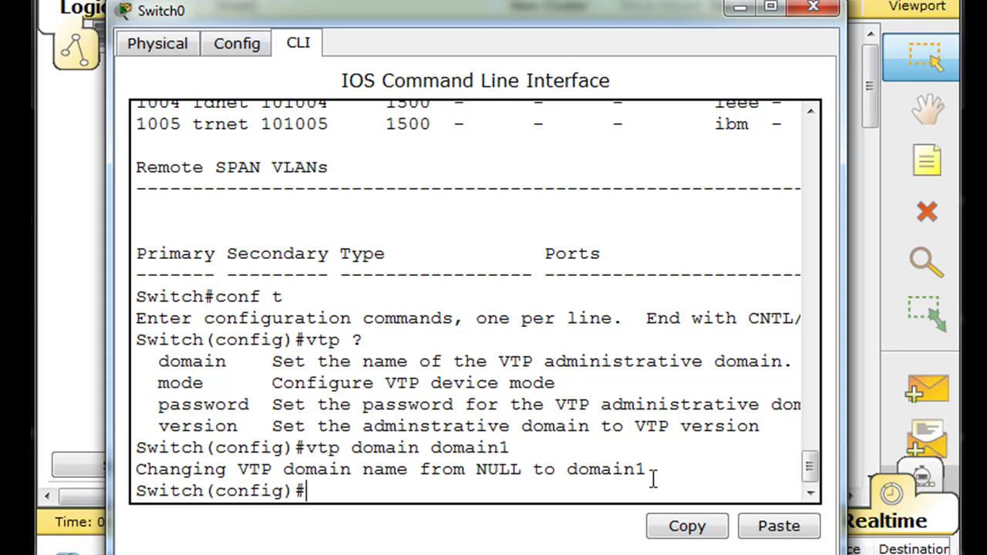
Step: List the vtp and vtp mode options on Switch0, set its VTP mode to server and minimize its window
type("vtp ?")
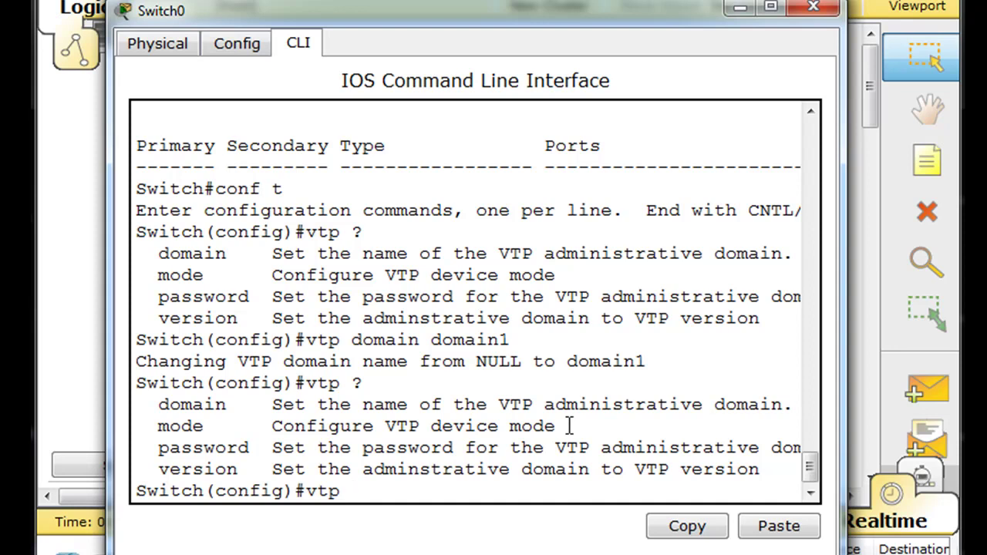
type("mode ?")
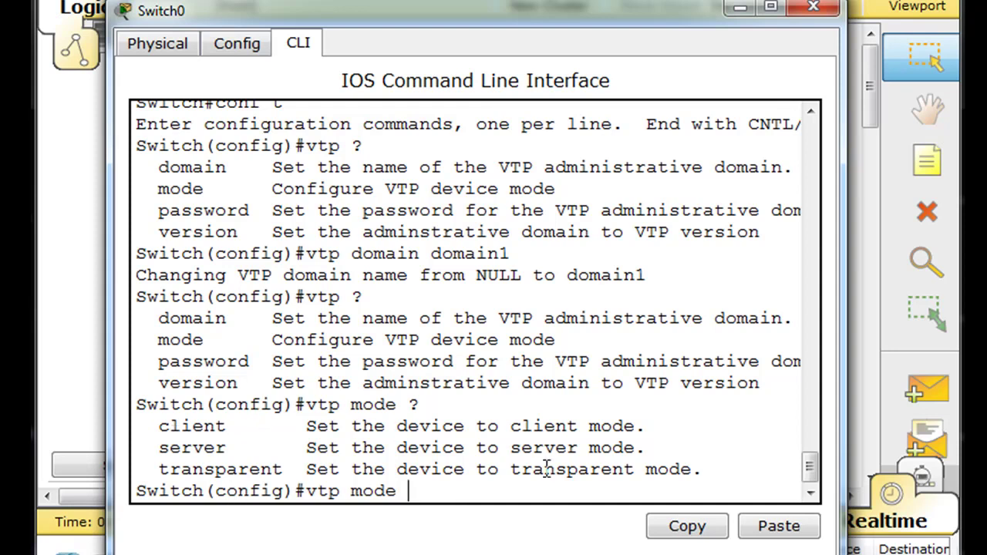
type("server")
key("Return")
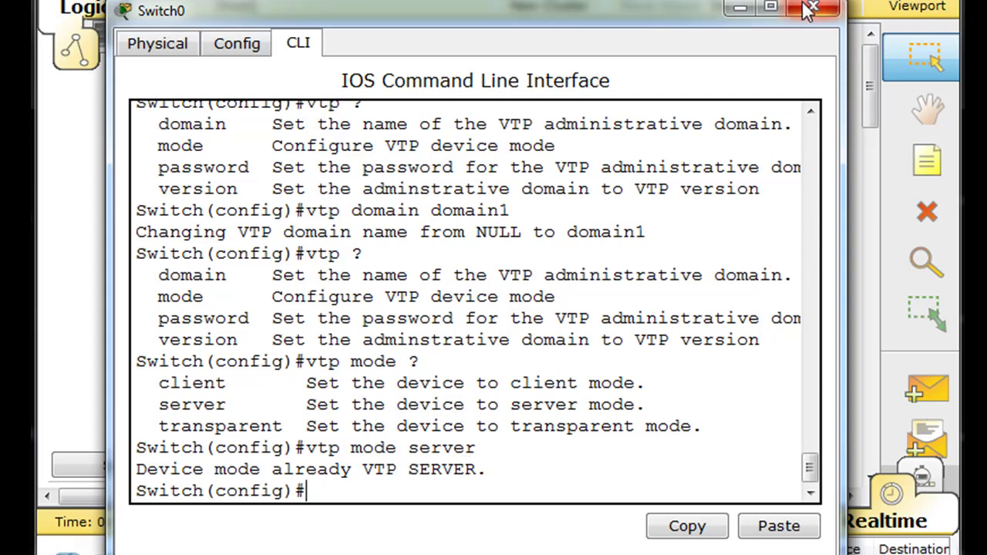
left_click(740, 8)
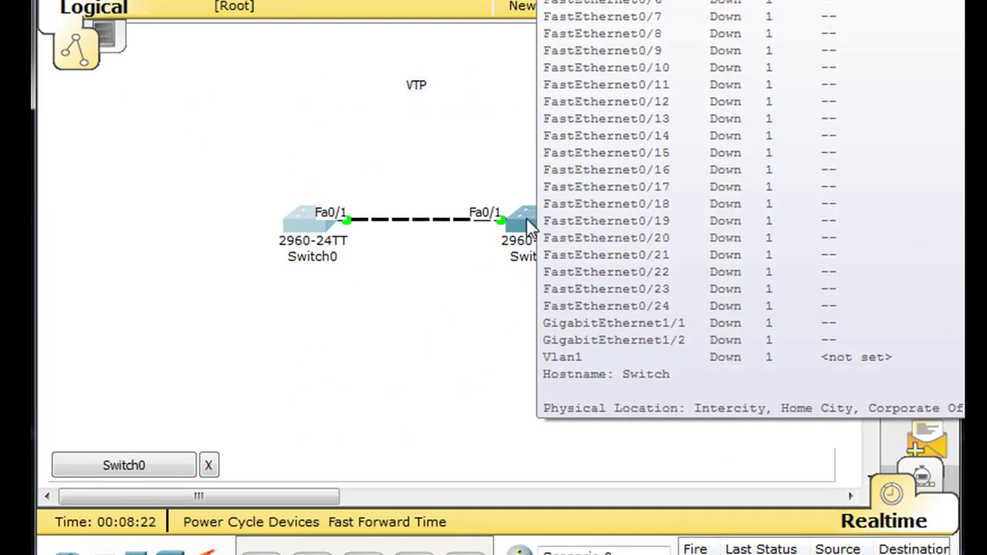
Step: Open the command line of Switch1 and enter privileged EXEC mode, followed by global configuration mode with conf t
left_click(528, 220)
left_click_drag(398, 74, 534, 26)
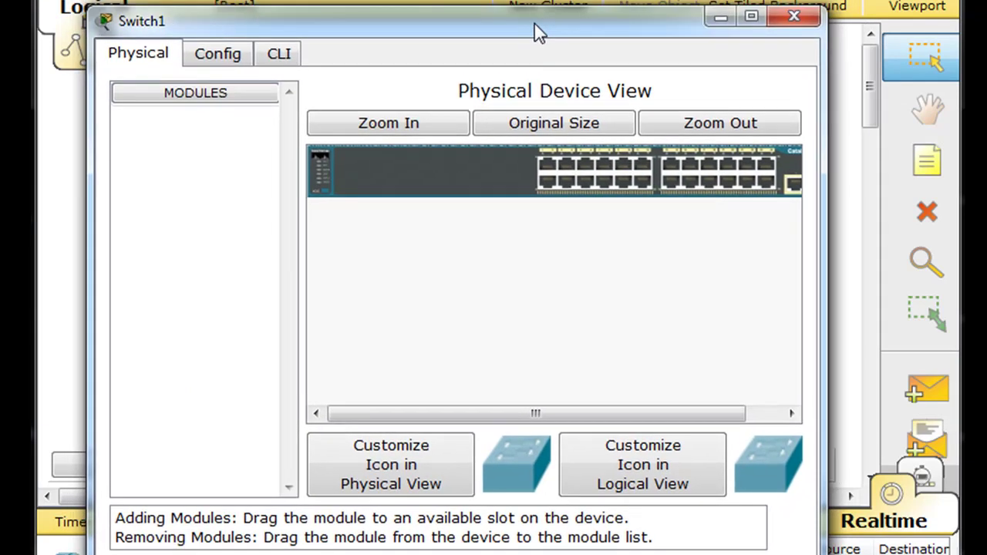
left_click_drag(320, 27, 311, 6)
left_click(273, 33)
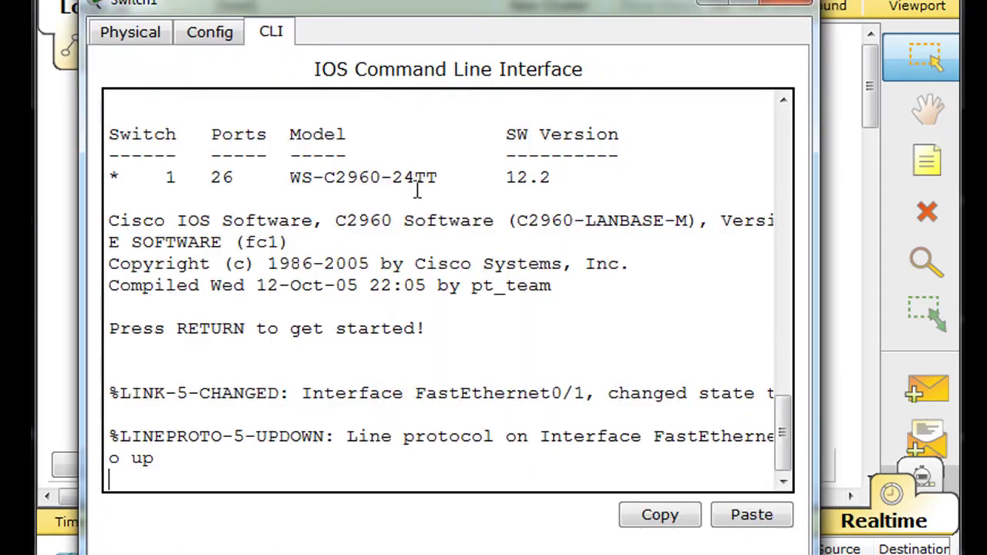
key("Return")
type("en")
key("Return")
type("conf t")
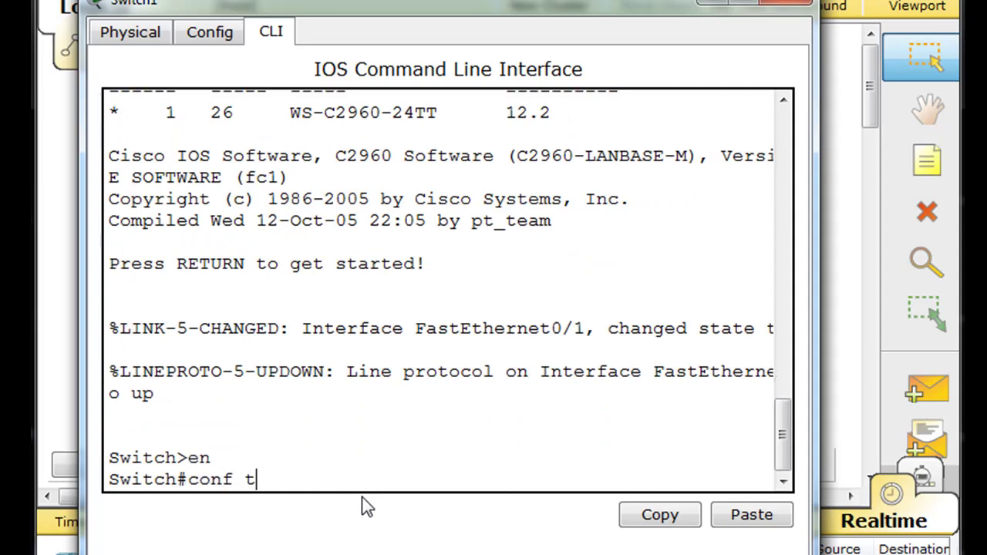
key("Return")
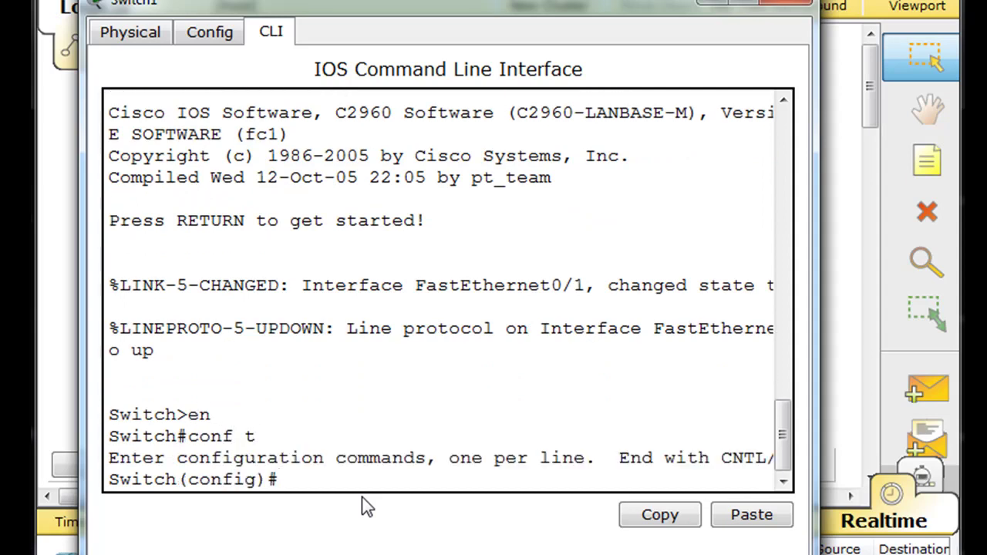
Step: Set the VTP domain name of Switch1 to domain1
type("vtp mode")
key("BackSpace")
key("BackSpace")
key("BackSpace")
key("BackSpace")
type("domain")
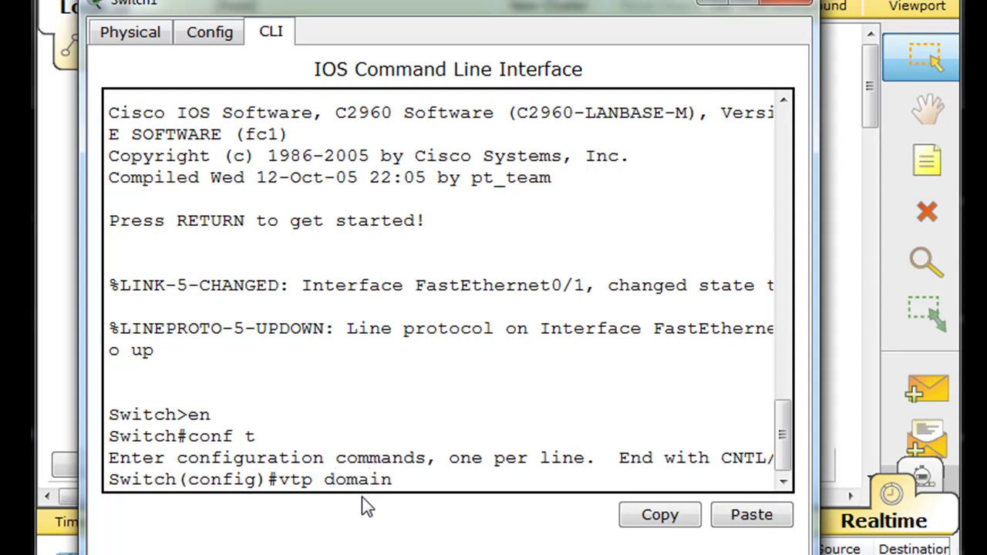
type(" domain1")
key("Return")
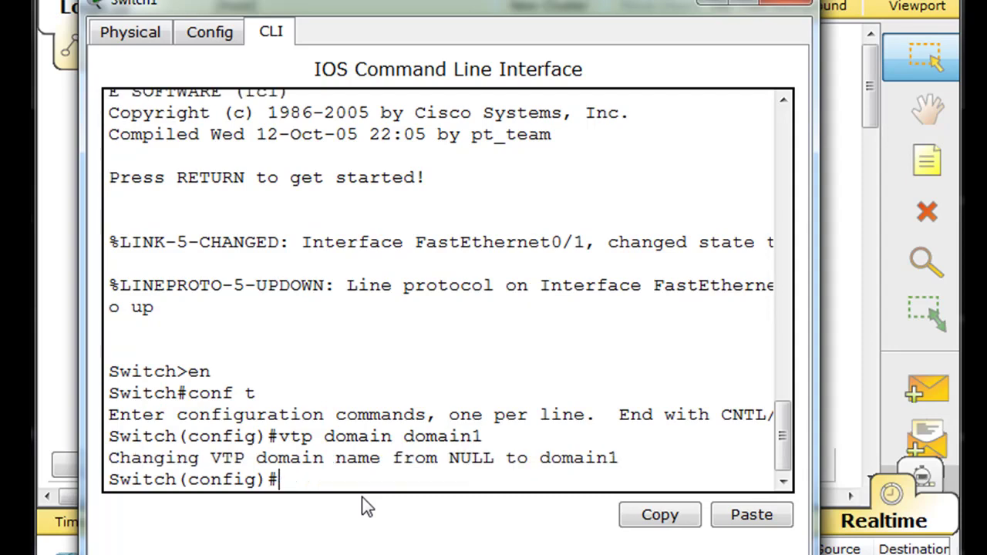
Step: Set the VTP mode of Switch1 to client and put its window away to return to the topology
left_click_drag(401, 436, 500, 437)
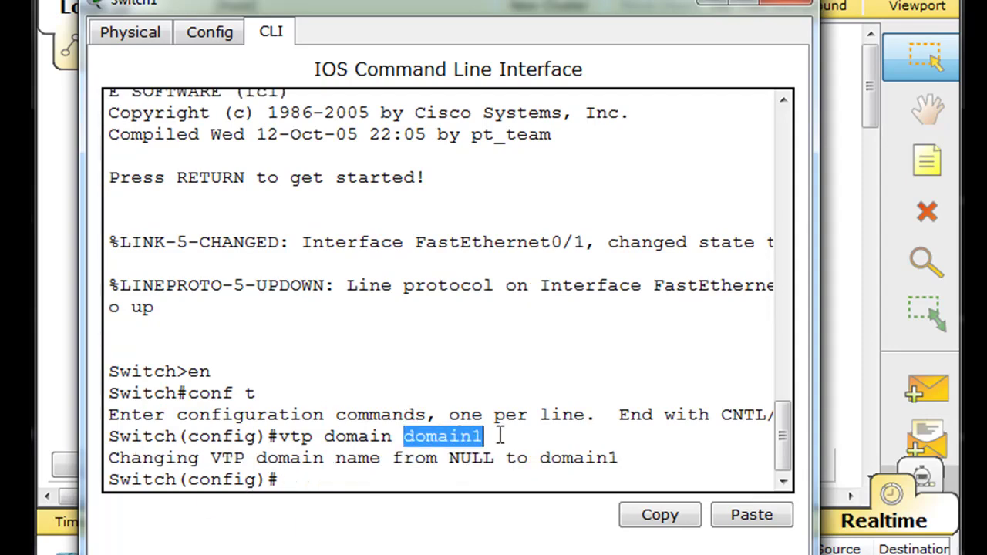
left_click(320, 478)
type("vtp ")
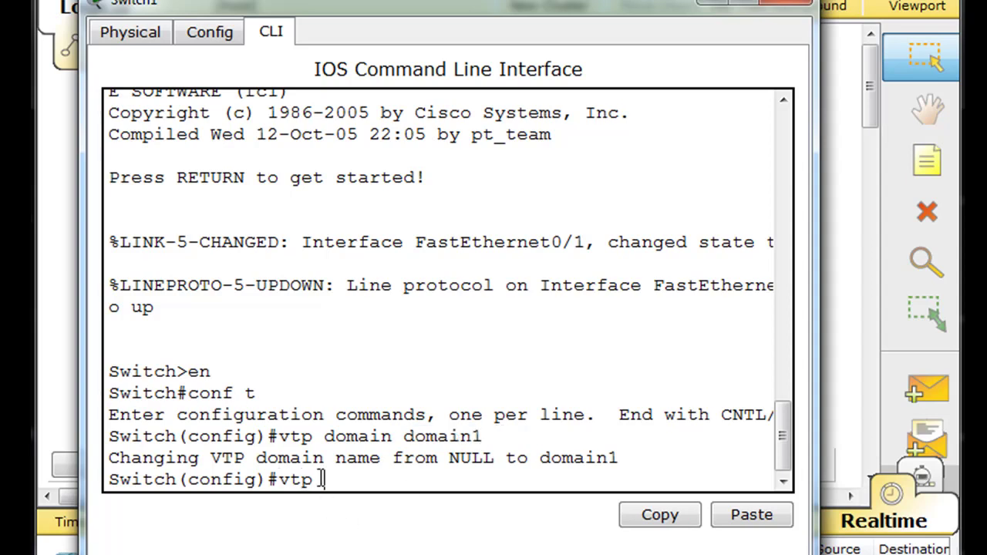
type("mode client")
key("Return")
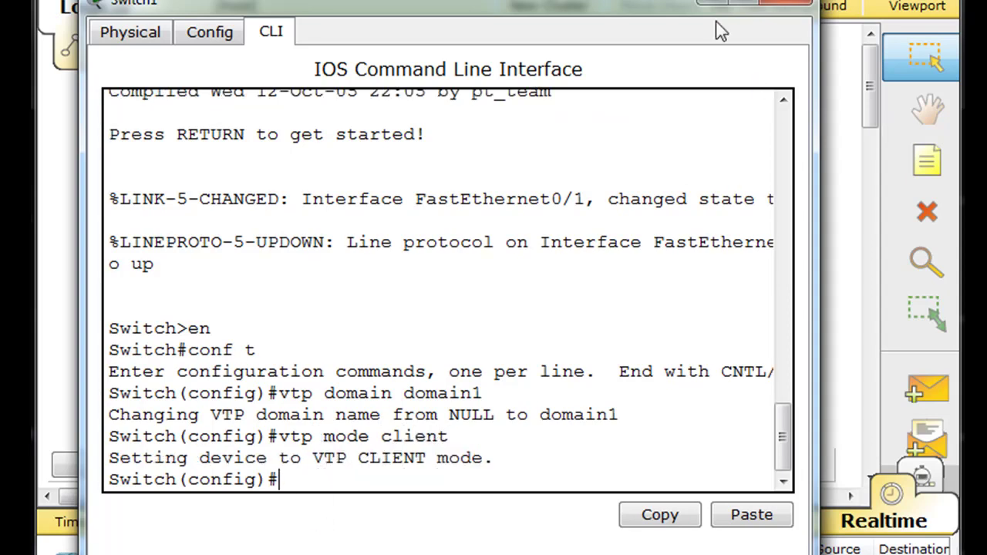
left_click(783, 2)
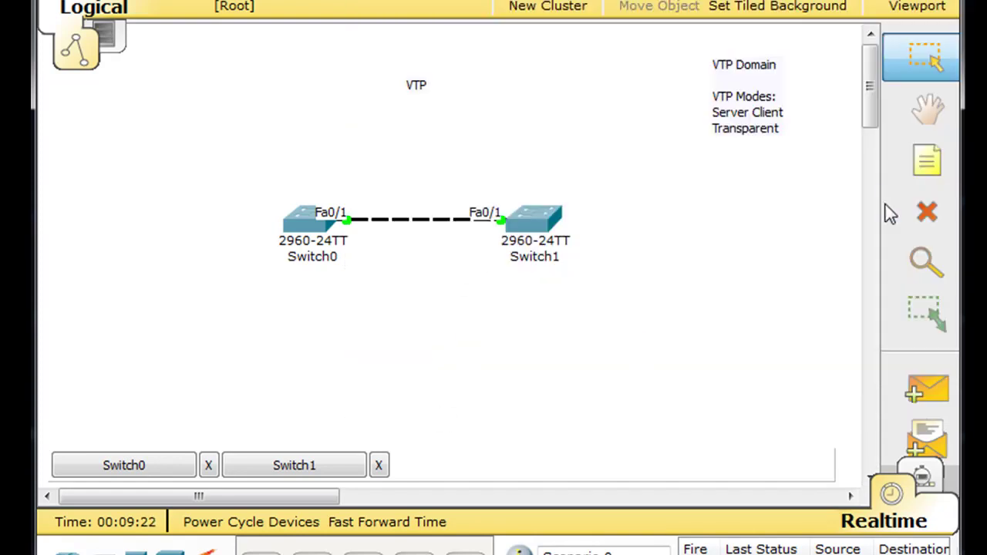
Step: Place a note reading "Access" above the link between Switch0 and Switch1
left_click(926, 161)
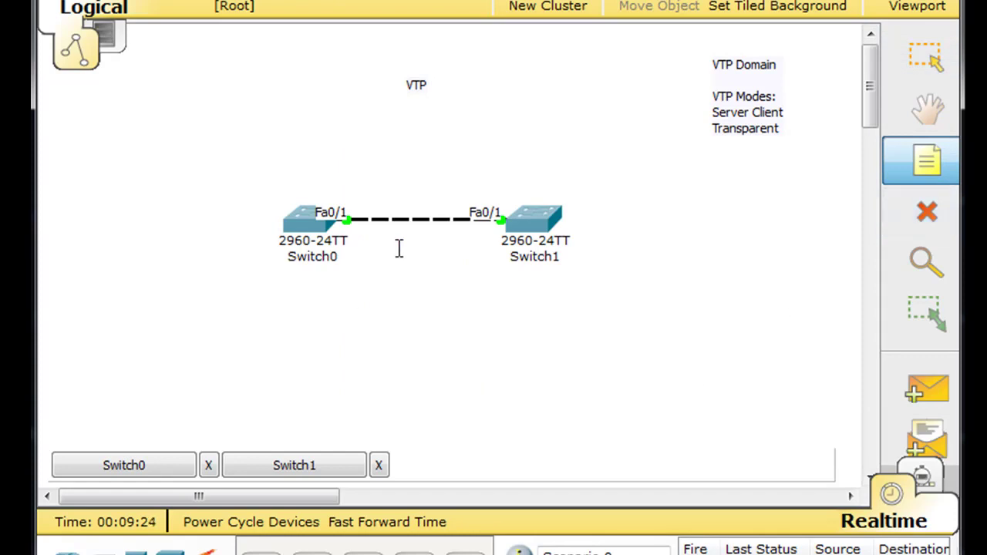
left_click(401, 207)
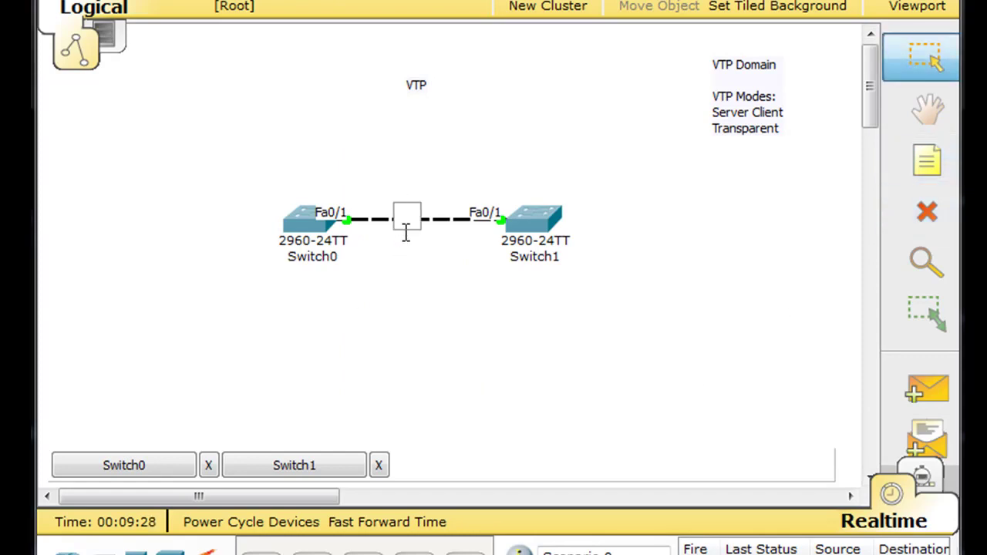
type("Access")
left_click(415, 226)
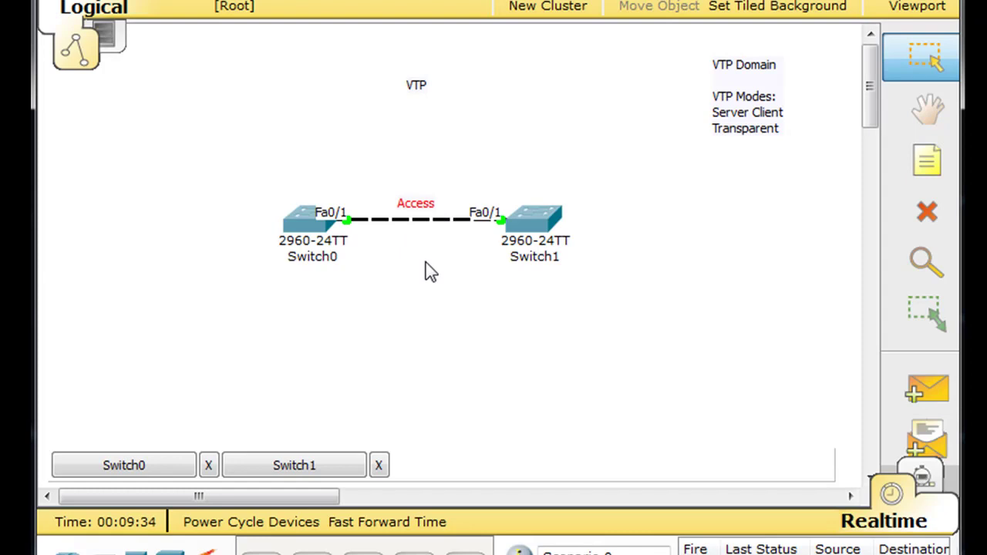
Step: Change the text of the note above the switch link to "Trunk"
double_click(419, 216)
left_click_drag(436, 204, 375, 216)
type("Trunk")
left_click(409, 281)
Step: Reopen the Switch0 command line and configure interface fa0/1 as a trunk with switchport mode trunk
left_click(301, 231)
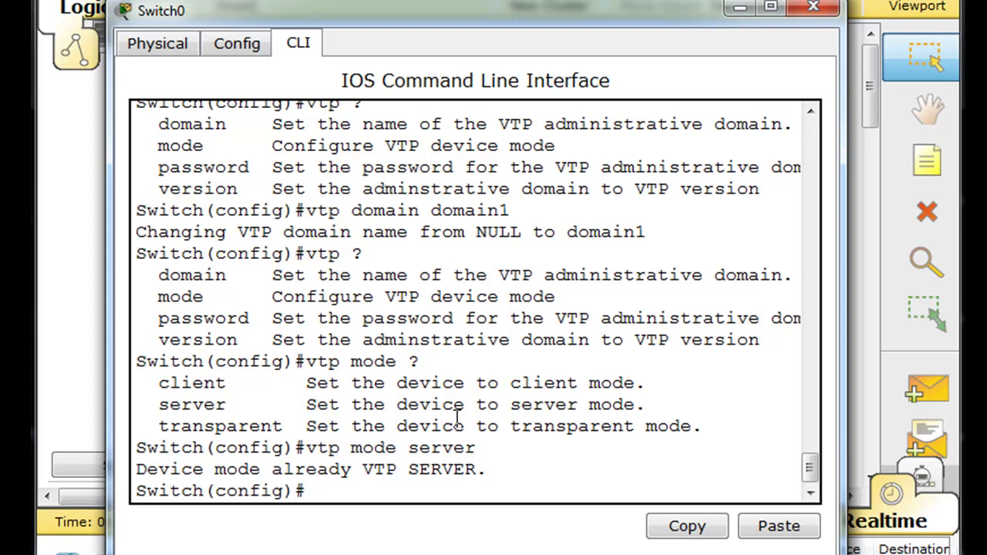
left_click(353, 490)
type("int fa0/1")
key("Return")
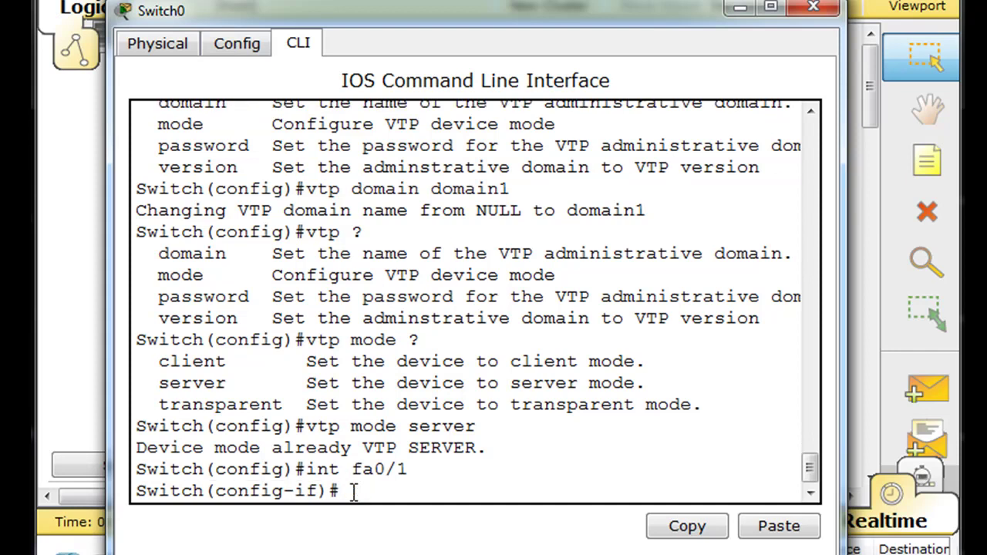
type("sw")
key("Tab")
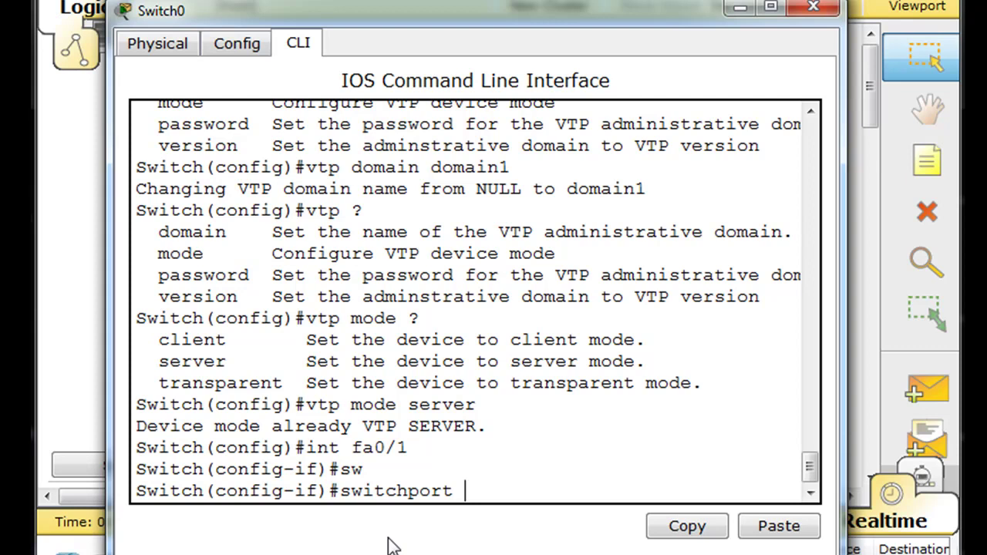
type("mode trunk")
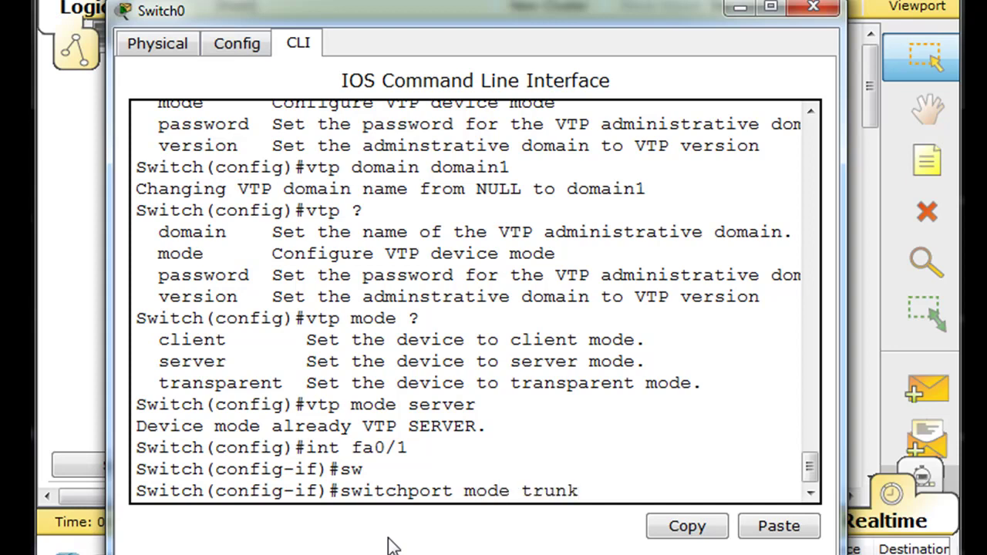
key("Return")
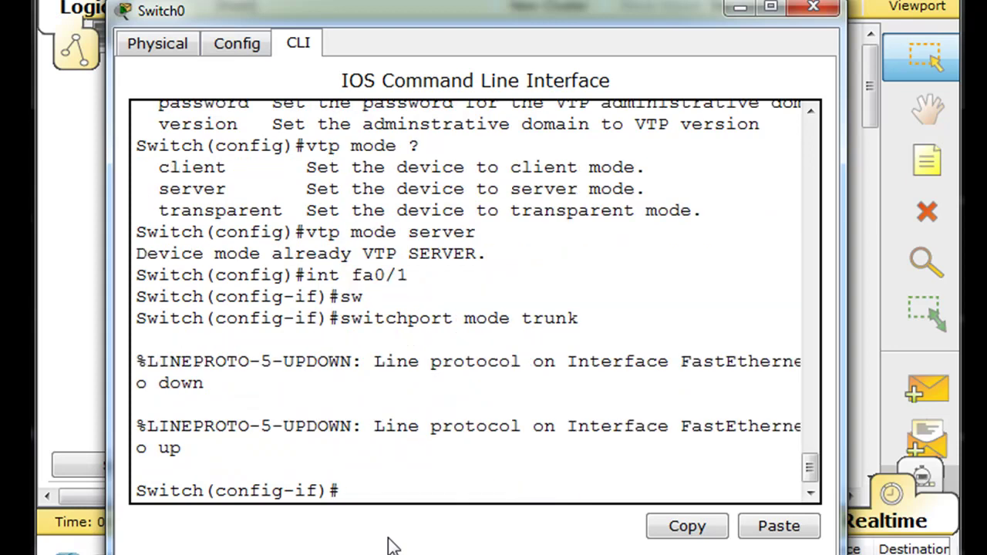
Step: Allow VLANs 1-99 on the fa0/1 trunk of Switch0 with switchport trunk allowed vlan and close the Switch0 window
key("Up")
key("BackSpace")
key("BackSpace")
key("BackSpace")
key("BackSpace")
key("BackSpace")
key("BackSpace")
key("BackSpace")
key("BackSpace")
key("BackSpace")
key("BackSpace")
key("BackSpace")
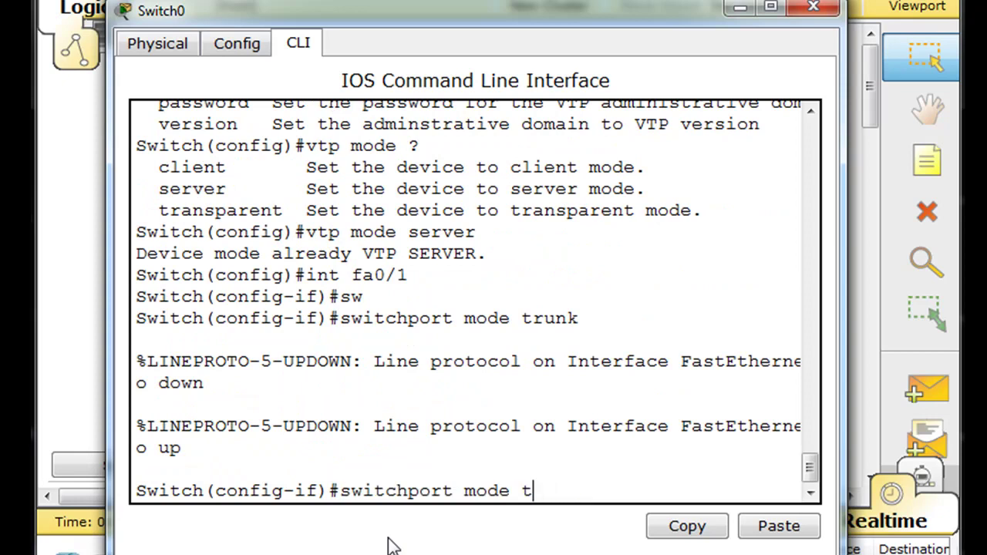
type("trunk")
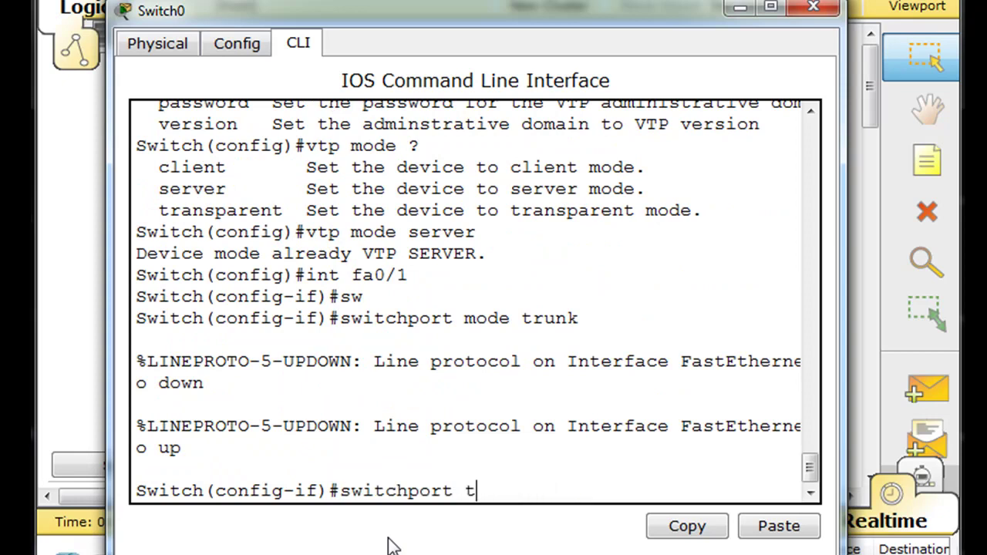
type(" all")
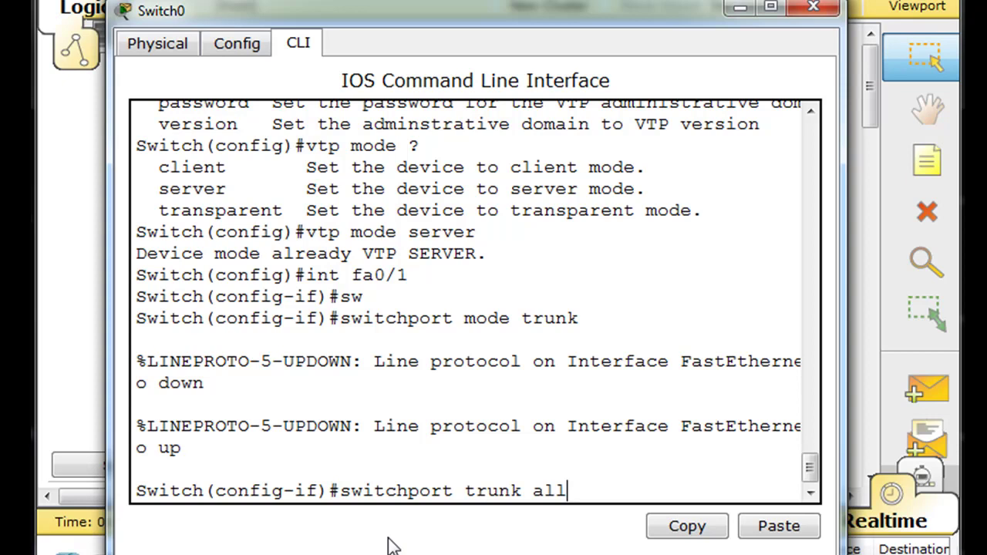
type("owed vlan")
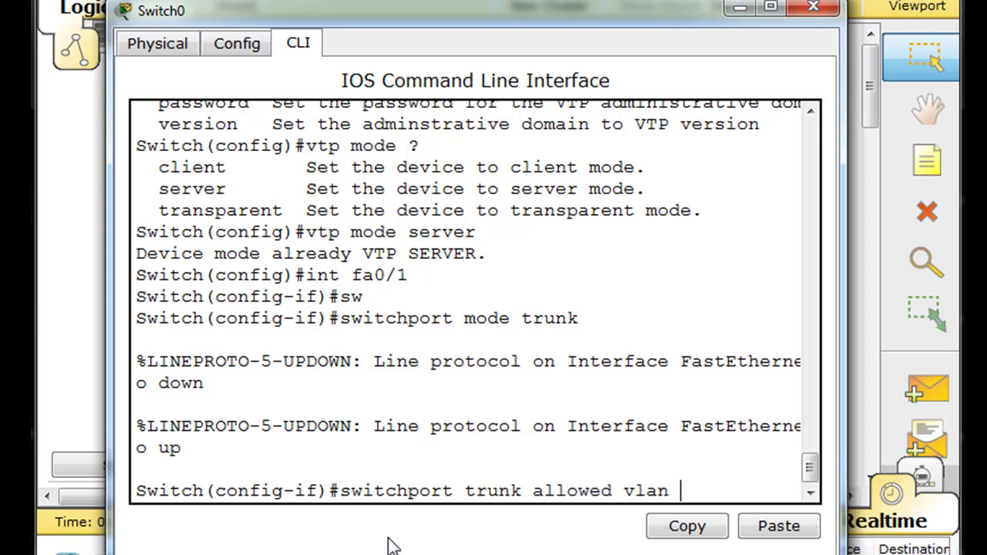
type(" 1-99")
key("Return")
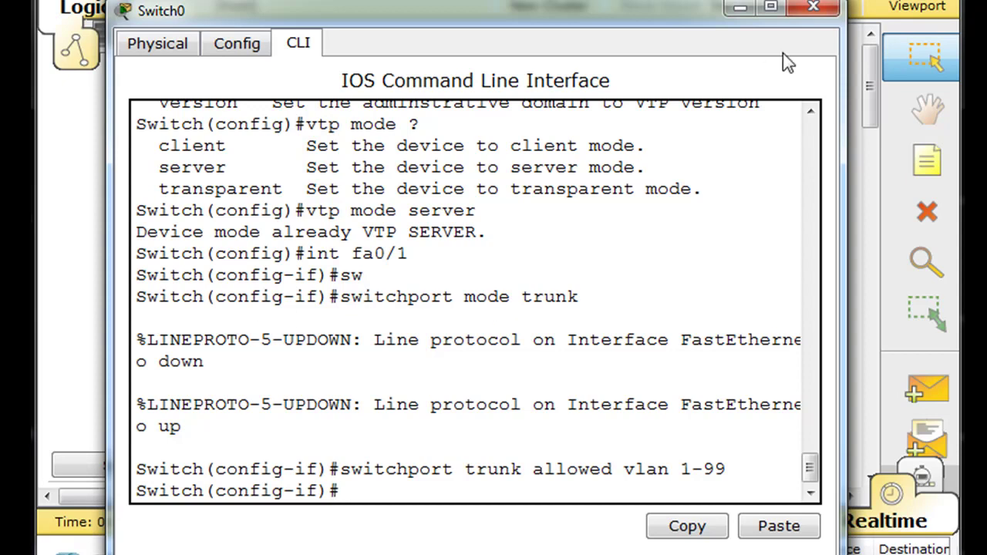
left_click(813, 9)
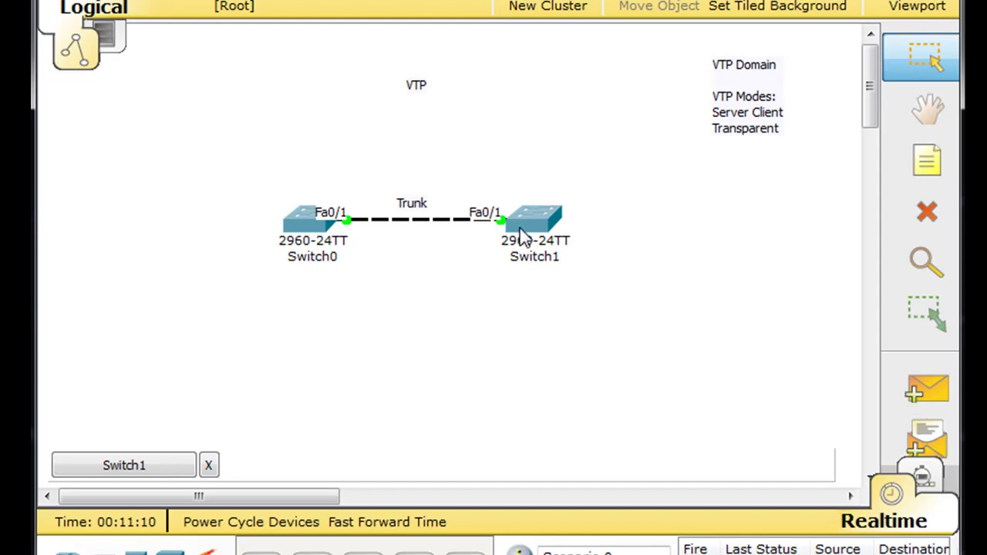
Step: Open the Switch1 command line, leave global configuration mode and run show vtp status
left_click(539, 222)
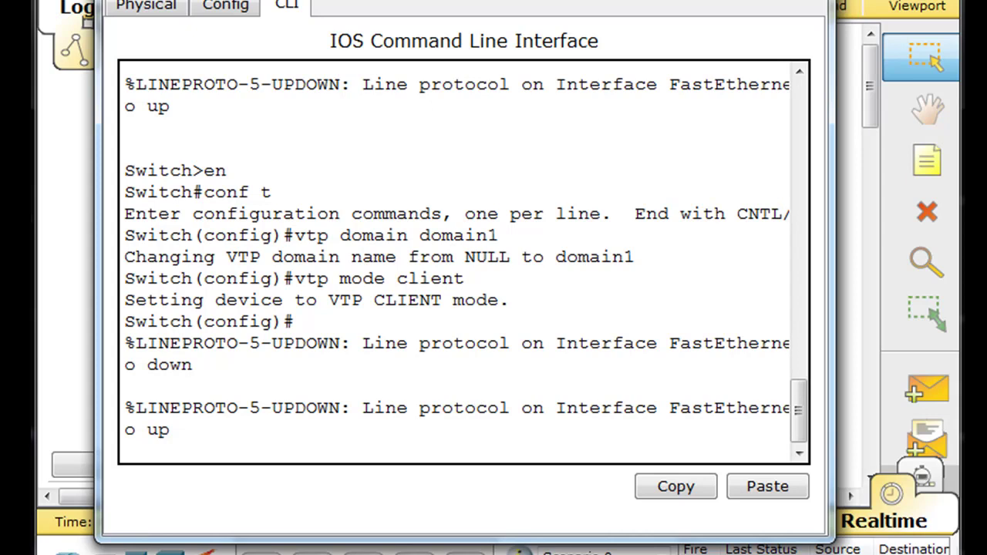
left_click(536, 426)
key("Return")
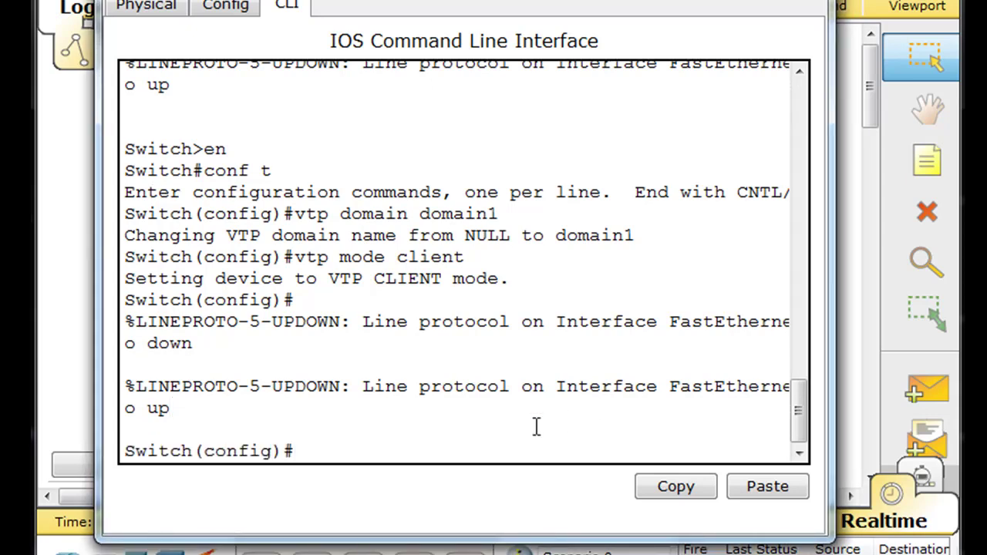
key("ctrl+z")
key("Return")
type("show vtp status")
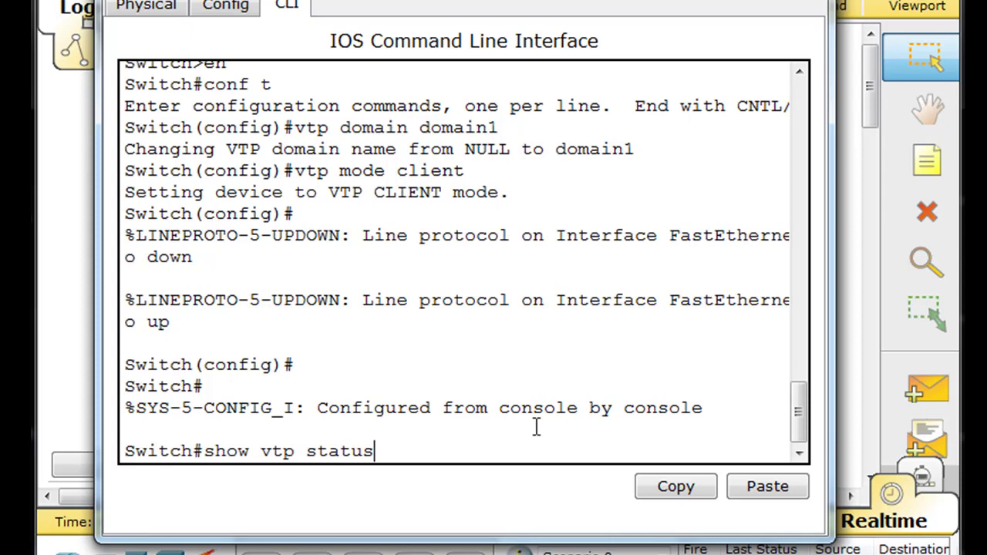
key("Return")
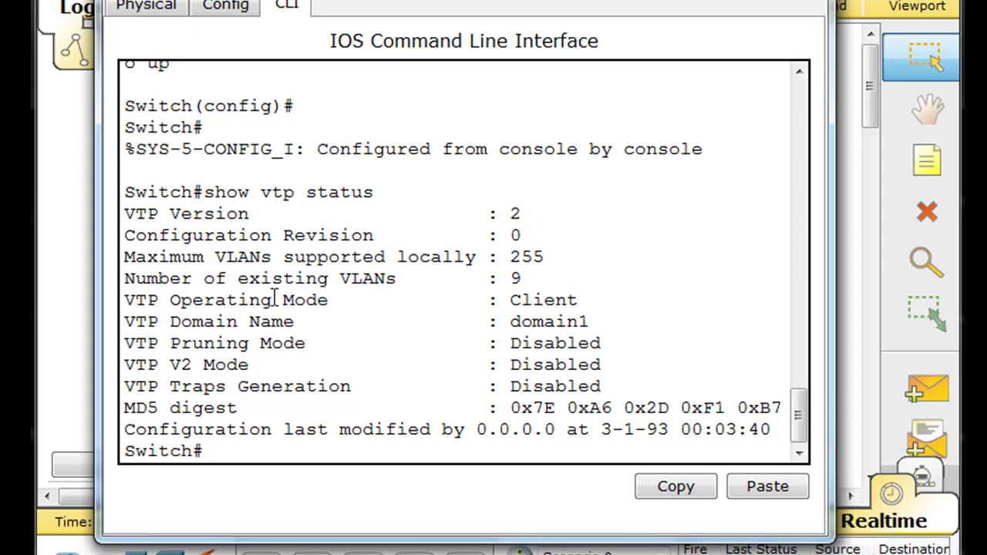
Step: Highlight the number of existing VLANs, the operating mode and the domain name in Switch1's VTP status
left_click_drag(509, 278, 541, 278)
left_click(546, 288)
left_click_drag(508, 302, 603, 301)
left_click(412, 404)
left_click_drag(512, 323, 616, 322)
left_click(422, 383)
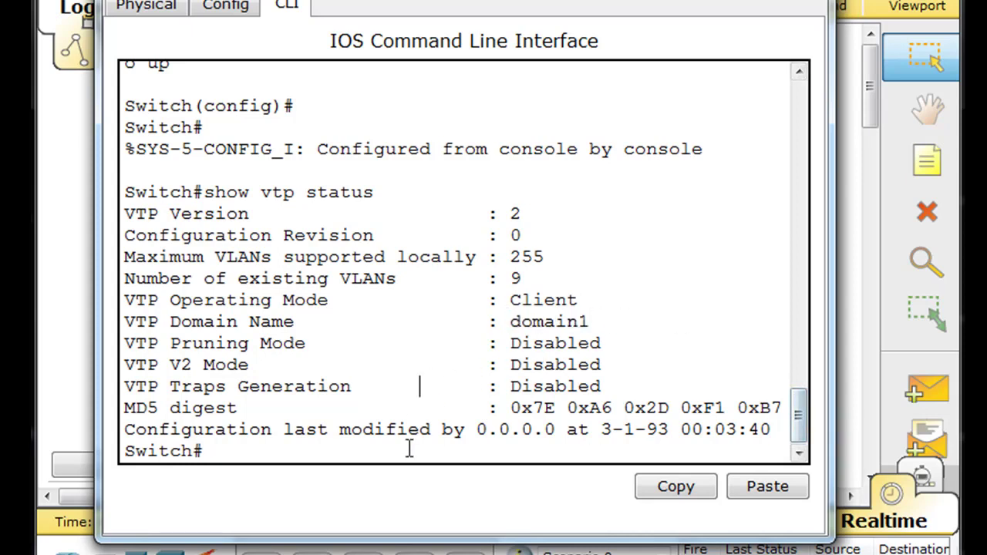
Step: Run show vlan on Switch1 and reposition its window to view the VLAN list
type("show ")
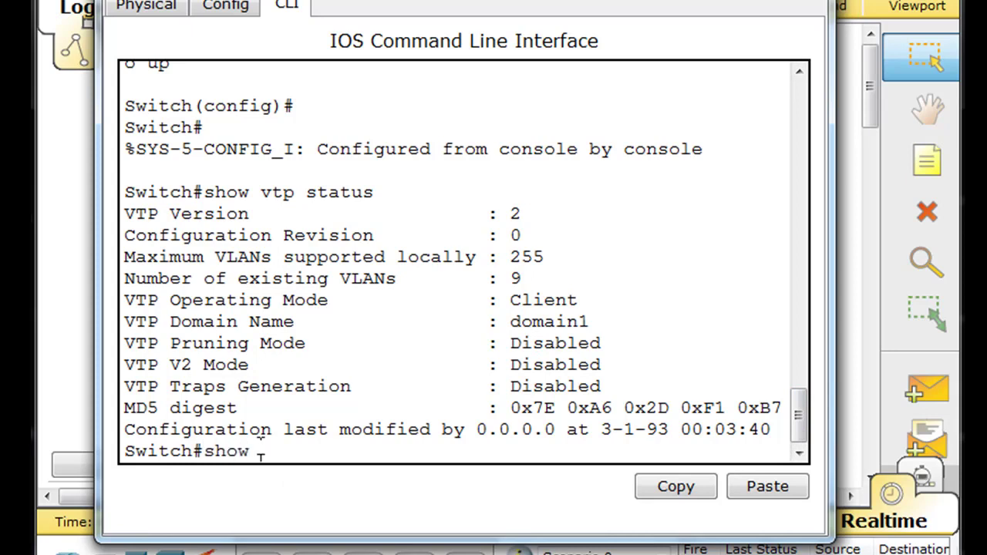
type("vlan")
key("Return")
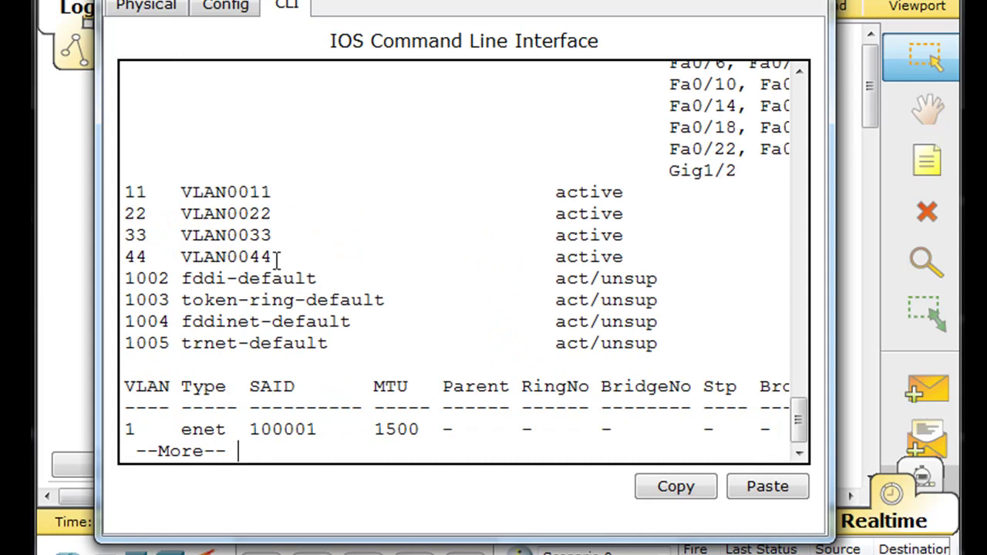
left_click_drag(506, 1, 519, 11)
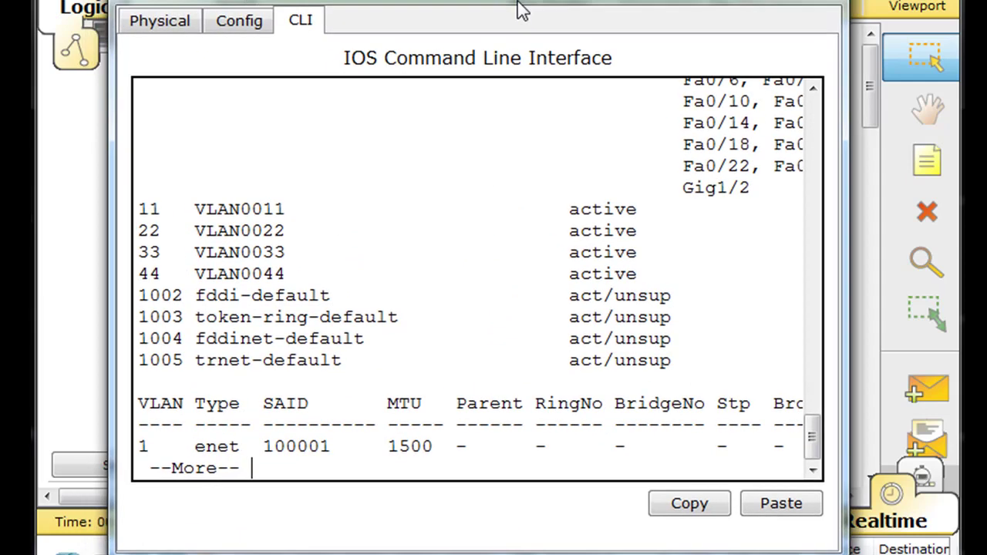
left_click_drag(591, 10, 595, 20)
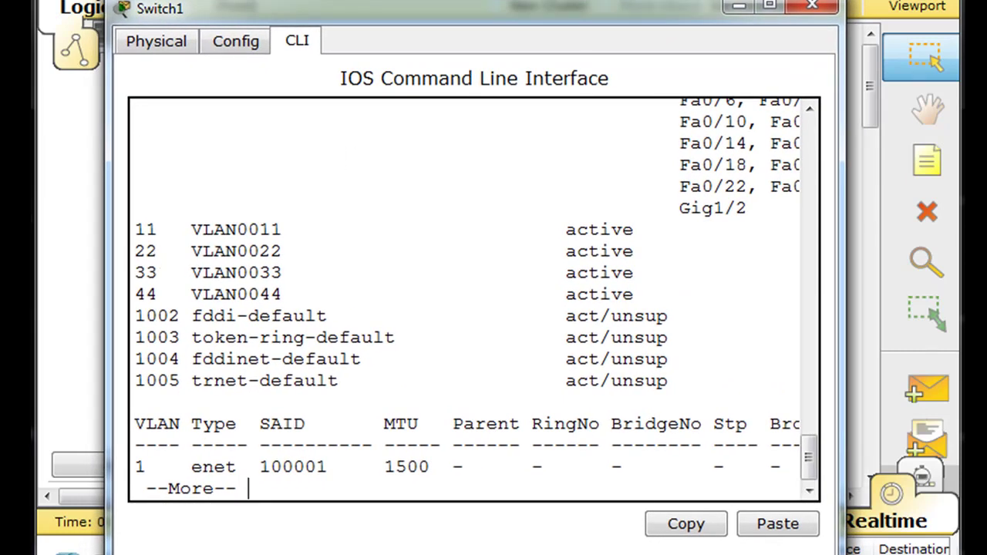
Step: Minimize the Switch1 window and move the VTP note down to just above the Trunk note
left_click(734, 6)
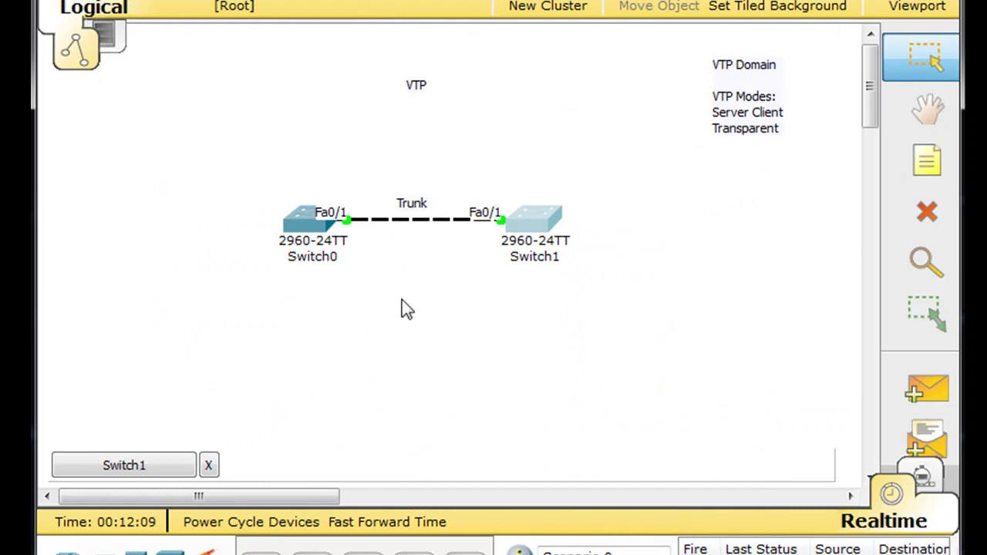
left_click_drag(412, 85, 408, 169)
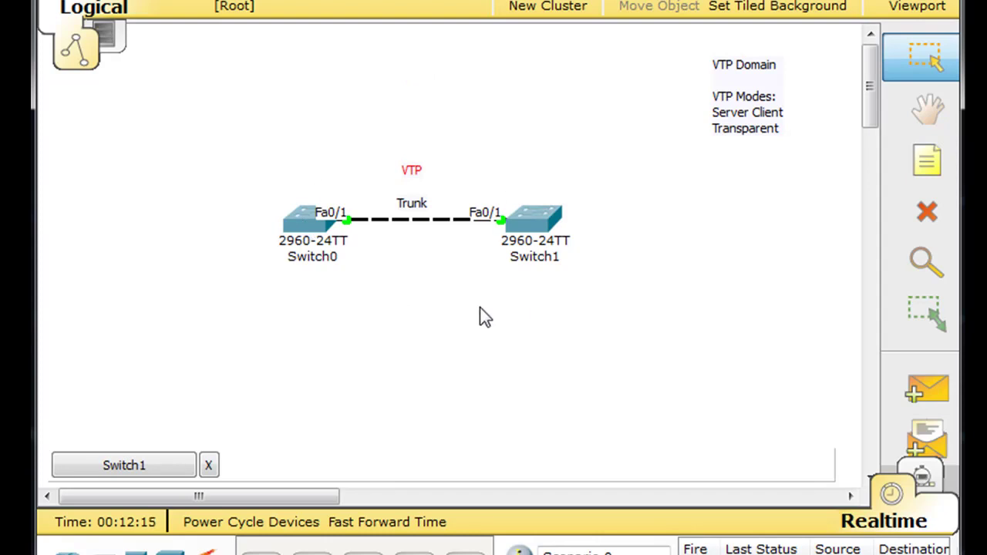
Step: Reopen the Switch1 command line, run show vlan again to check its VLANs and put the window away
left_click(535, 221)
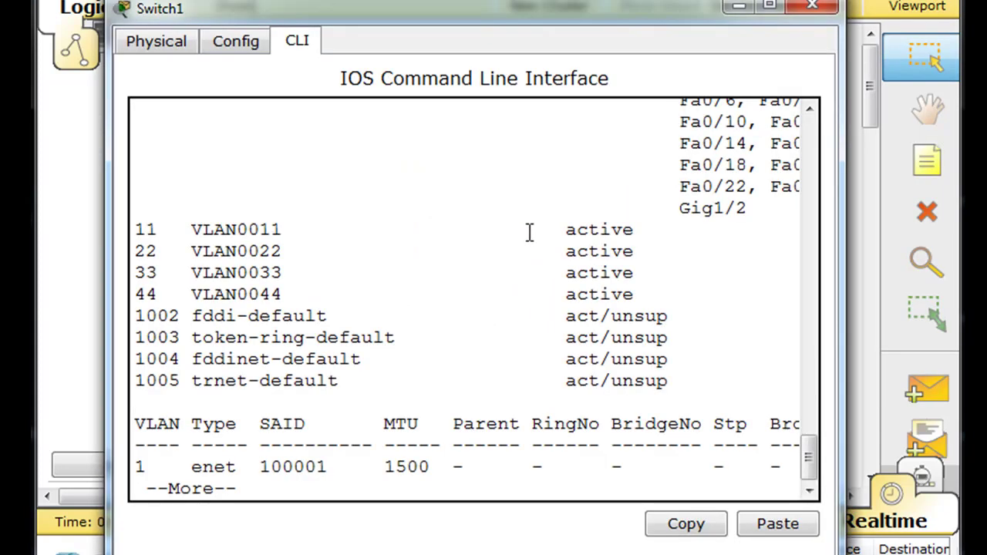
left_click_drag(551, 21, 546, 15)
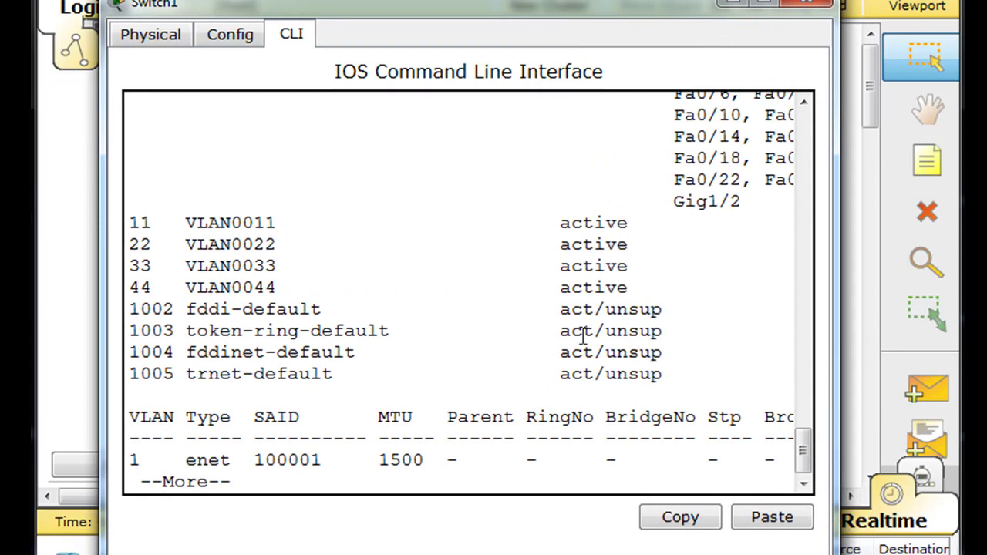
key("space")
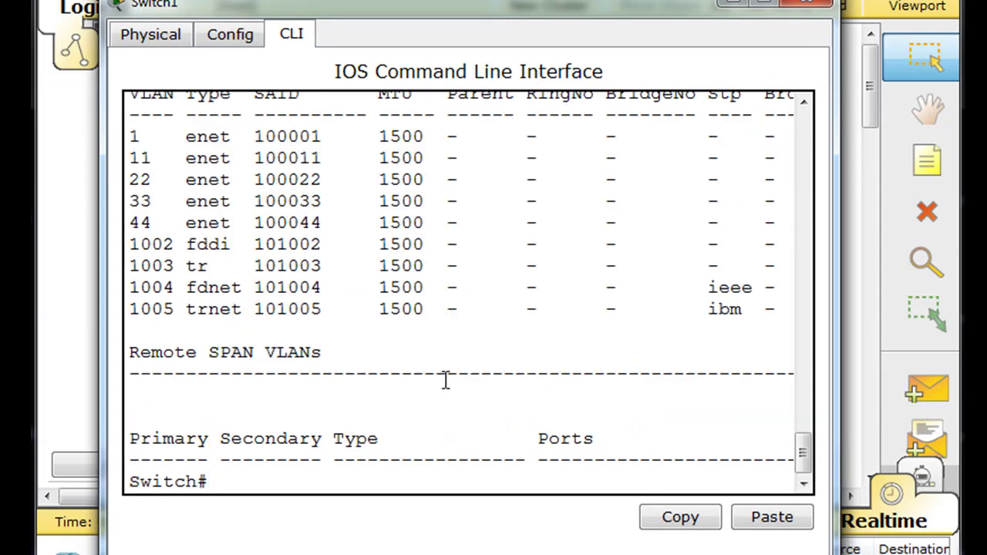
type("show vlan")
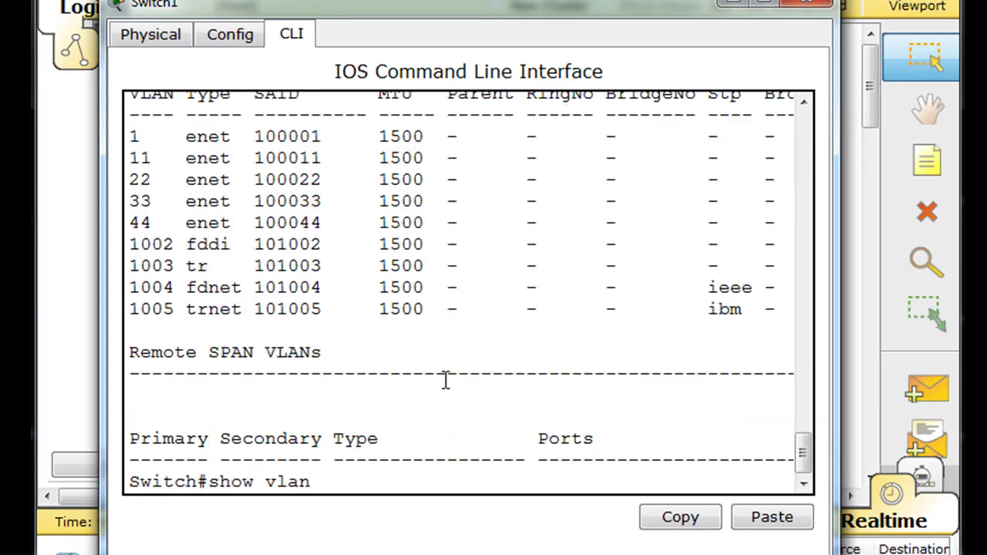
key("Return")
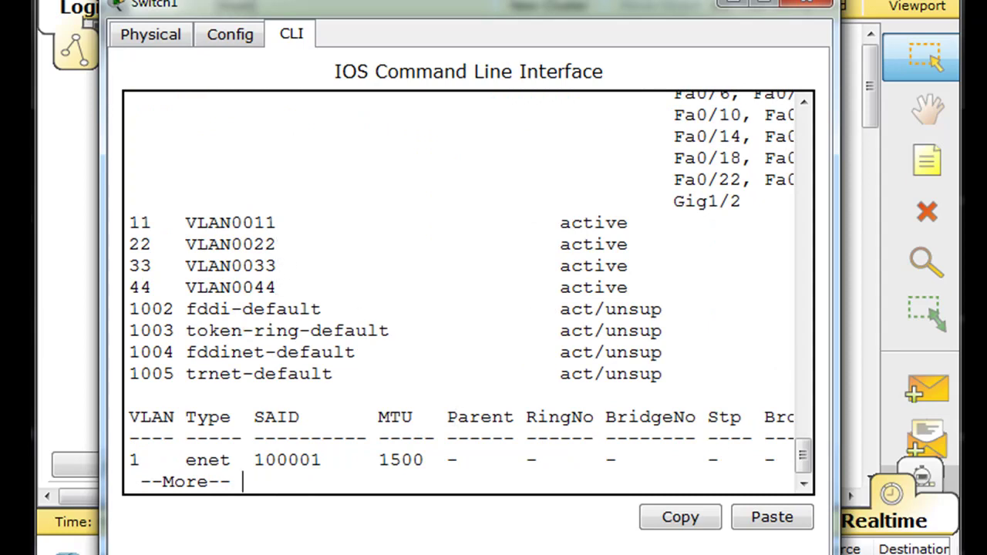
left_click(806, 2)
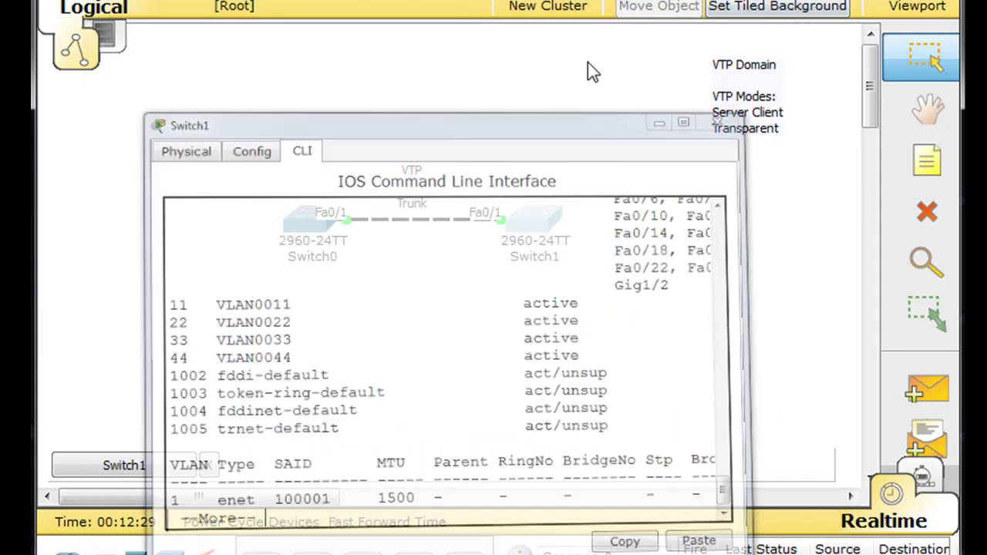
Step: Open the Switch0 command line, create VLAN 77 from global configuration mode and return to privileged mode
left_click(298, 222)
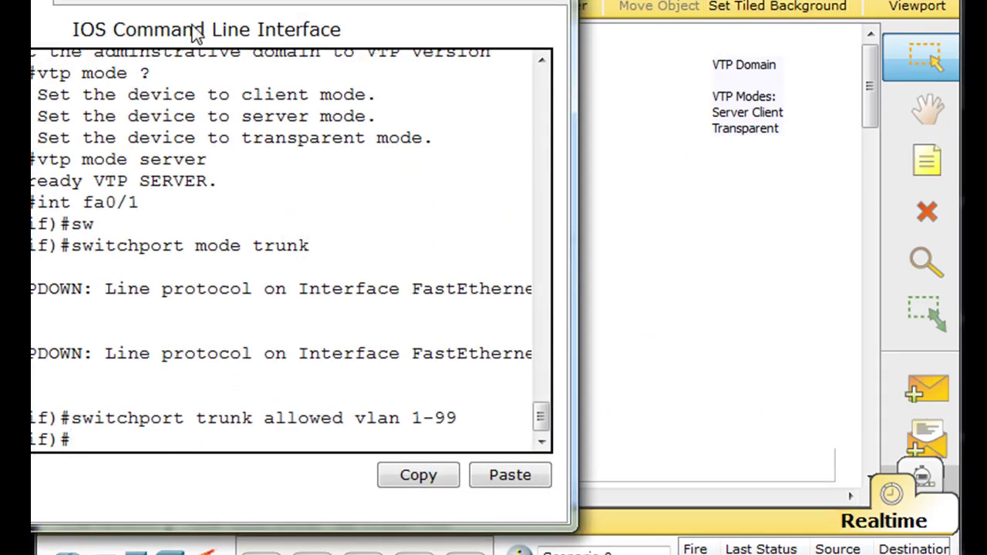
left_click_drag(194, 30, 423, 24)
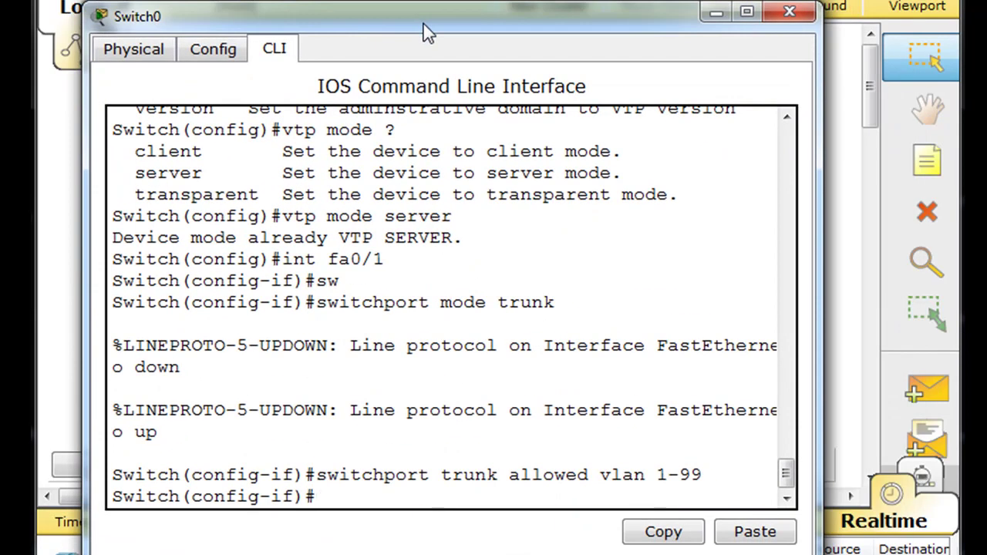
key("ctrl+z")
type("conf")
type(" t")
key("Return")
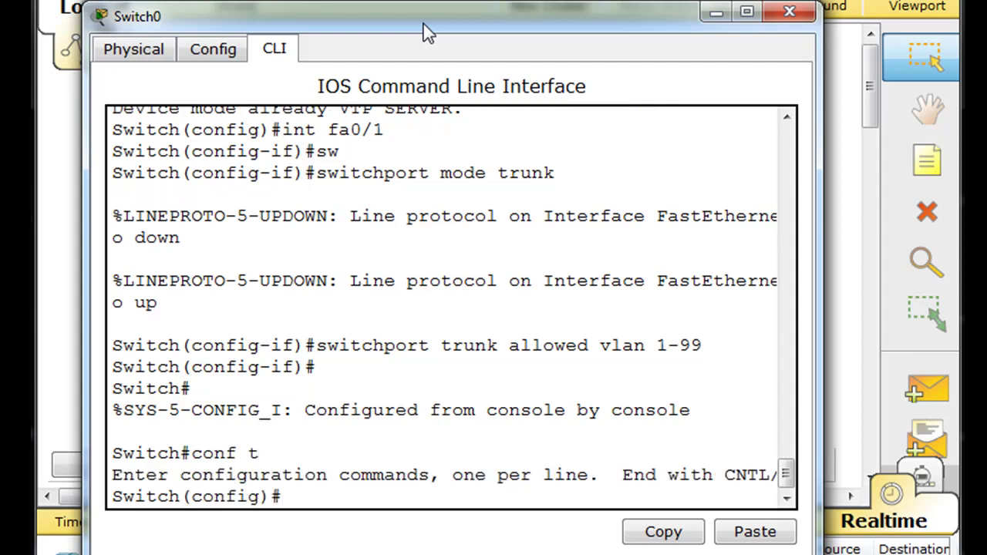
type("vlan")
type("77")
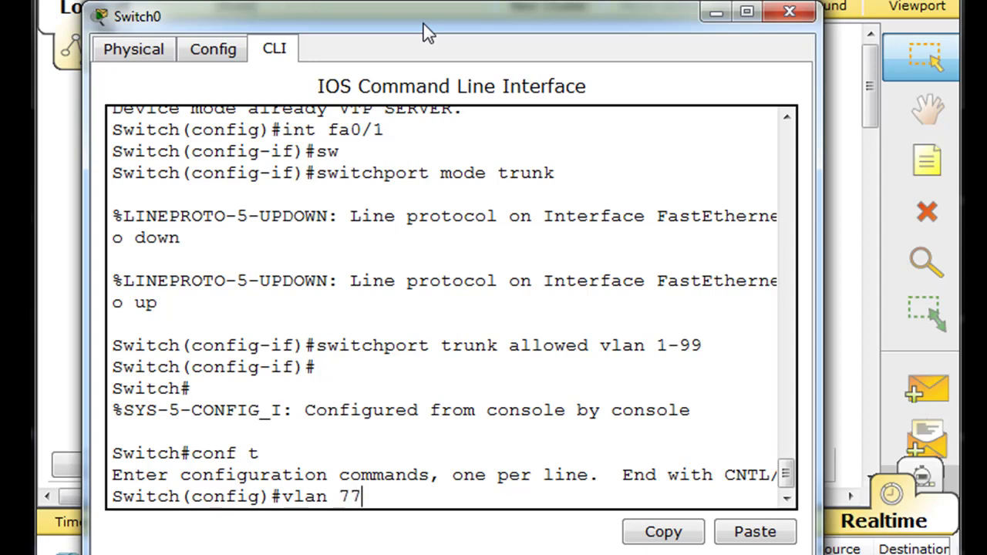
key("Return")
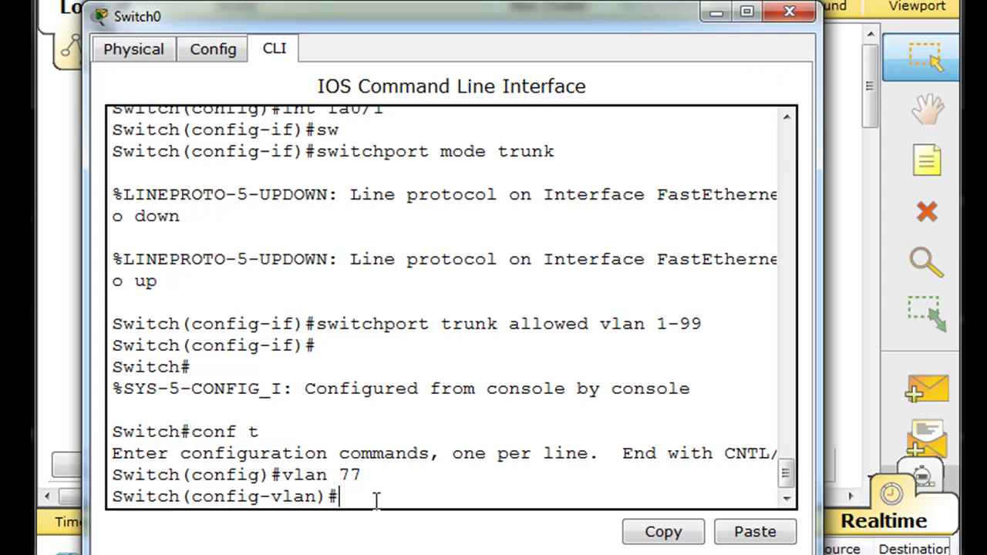
key("ctrl+z")
key("Return")
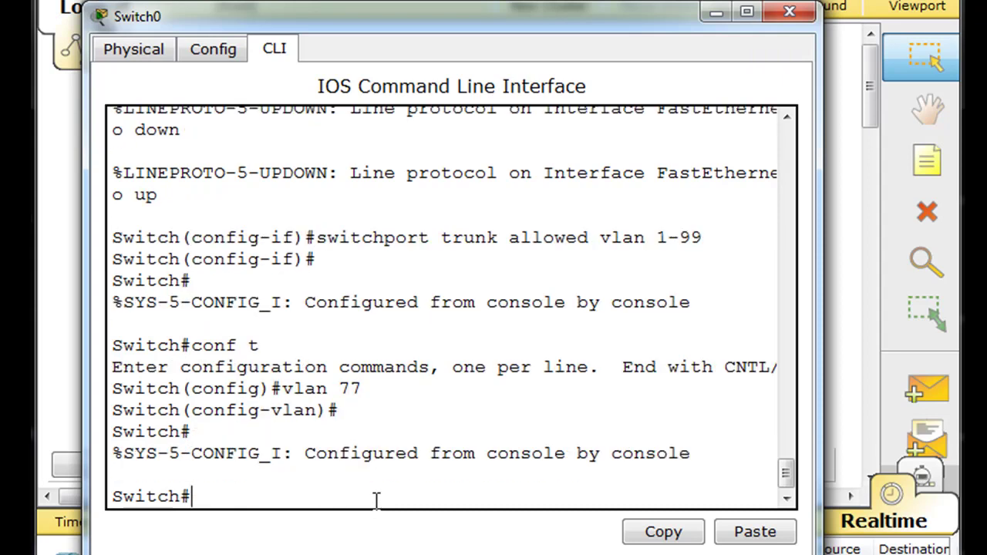
Step: Run show vtp status on Switch0, highlight the configuration revision, VLAN count, mode and domain, and minimize its window
type("show ")
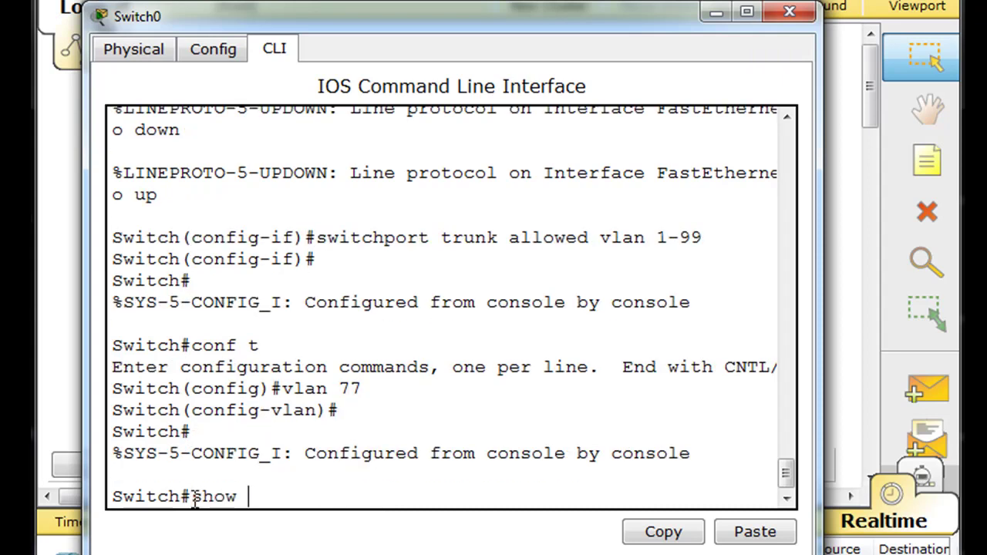
type("vtp status")
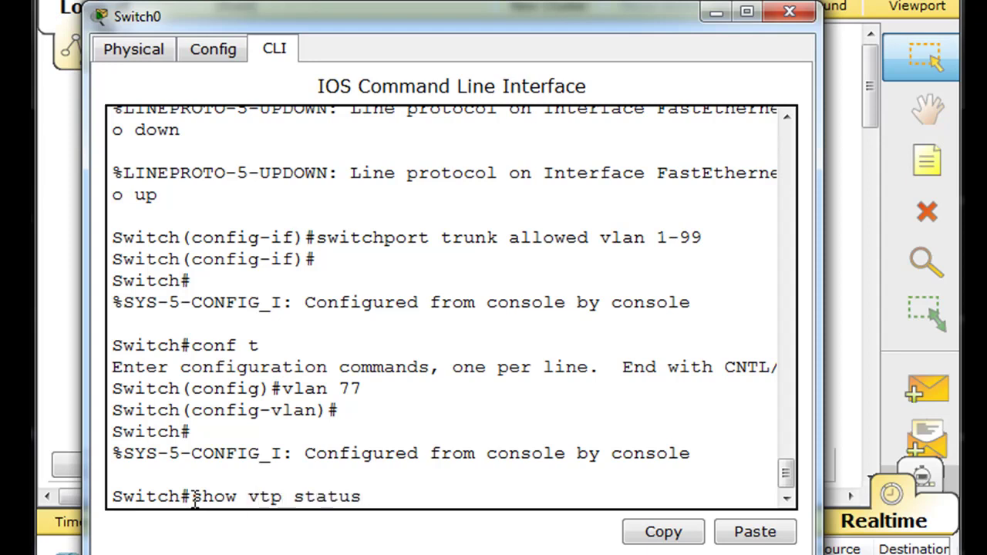
key("Return")
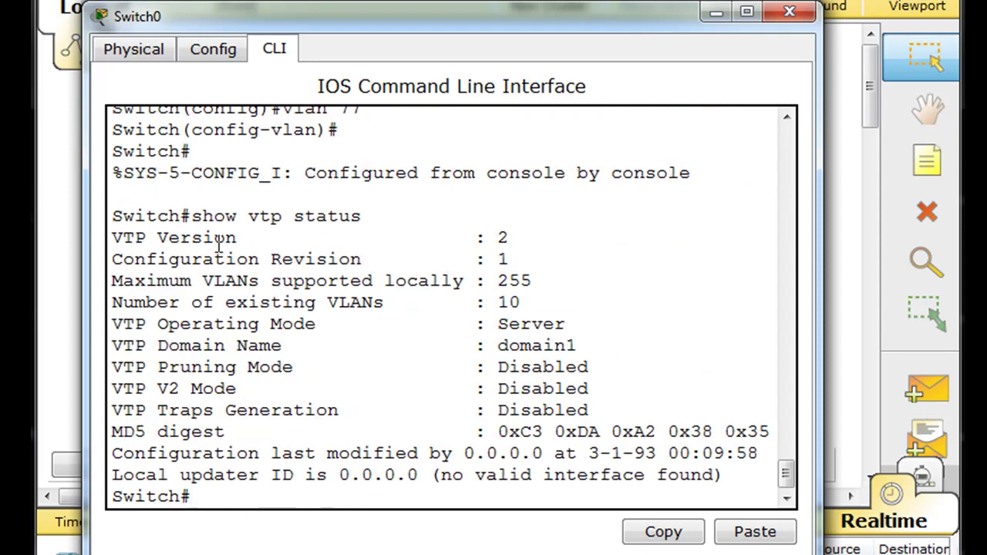
left_click_drag(488, 259, 512, 261)
left_click(463, 368)
left_click_drag(498, 303, 583, 342)
left_click(391, 351)
left_click(715, 12)
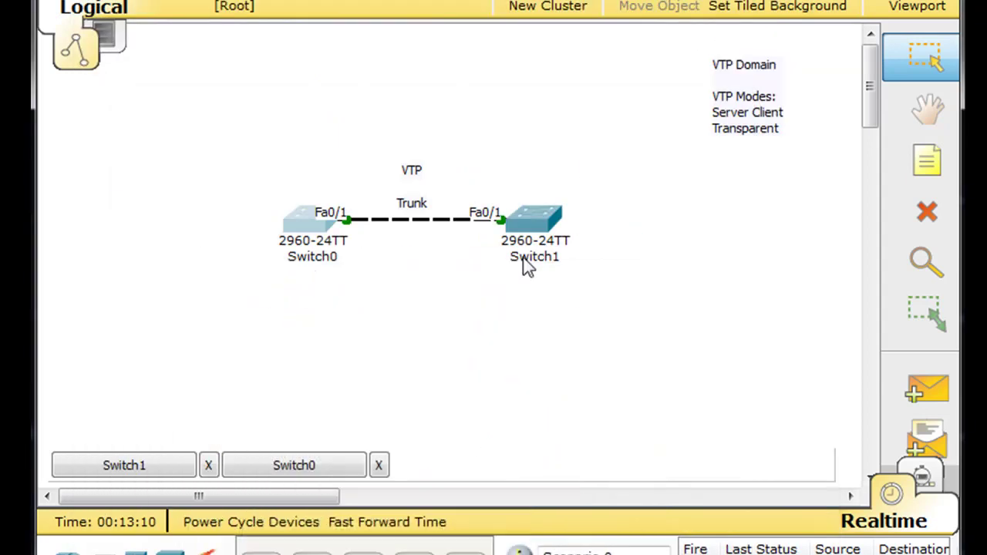
Step: Reopen the Switch1 command line, rerun show vlan and check the VLAN list for VLAN 77
left_click(547, 221)
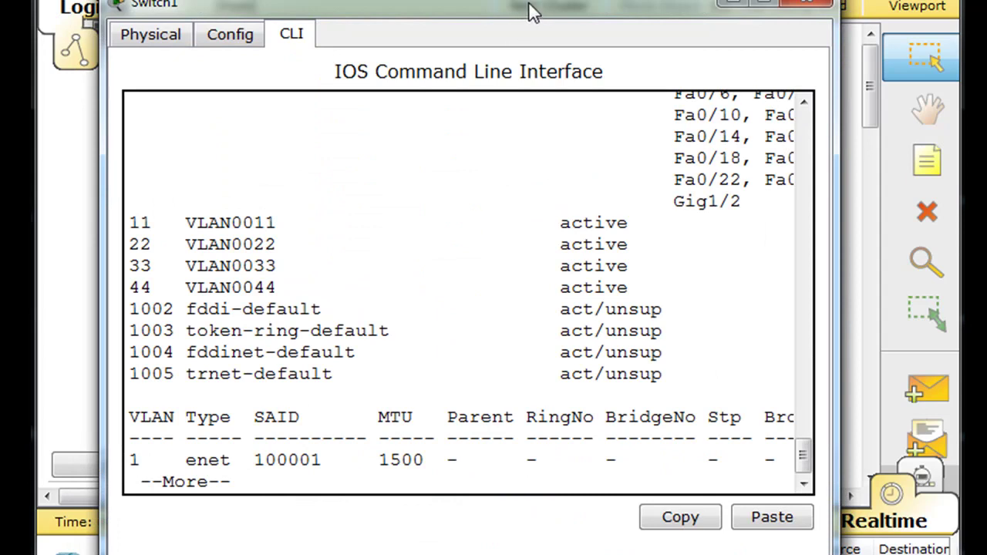
left_click_drag(528, 4, 521, 0)
key("space")
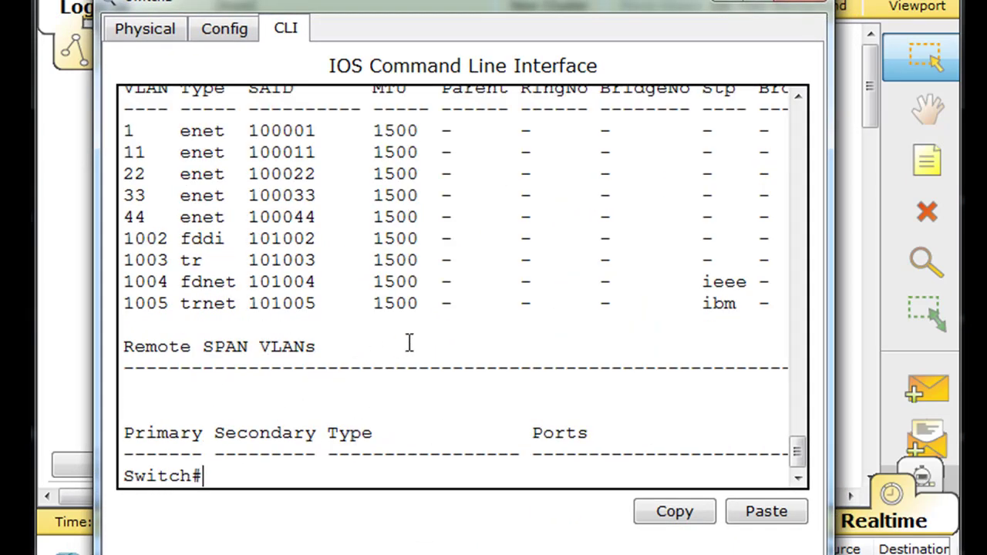
key("Up")
key("Return")
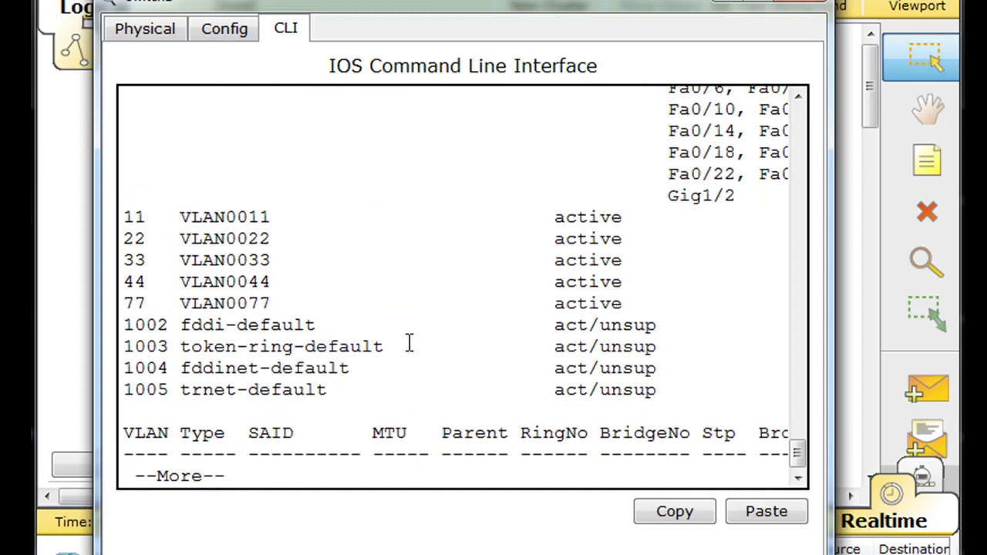
left_click_drag(248, 305, 325, 319)
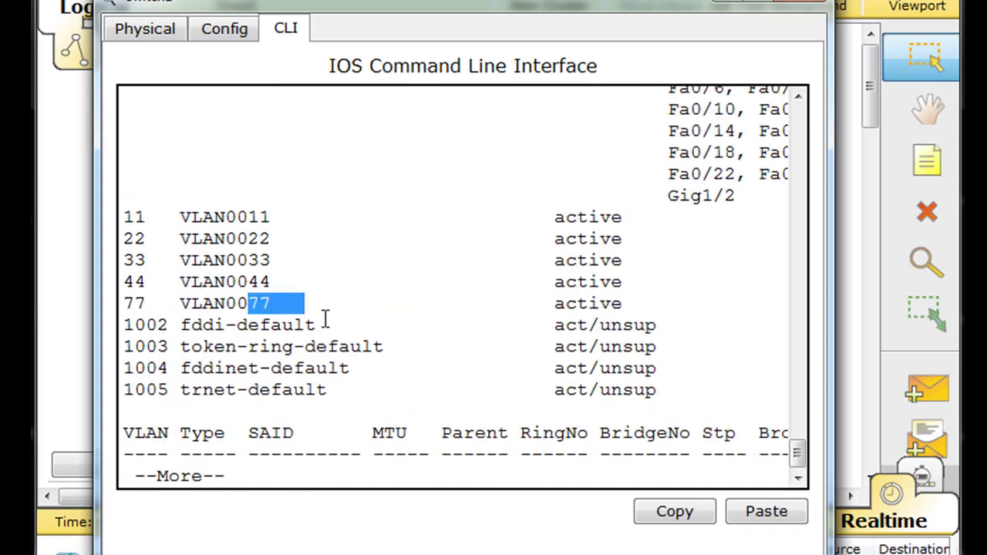
left_click(306, 458)
Step: Rerun show vtp status on Switch1, highlight the configuration revision and close the Switch1 window
key("space")
key("Up")
key("Up")
key("Return")
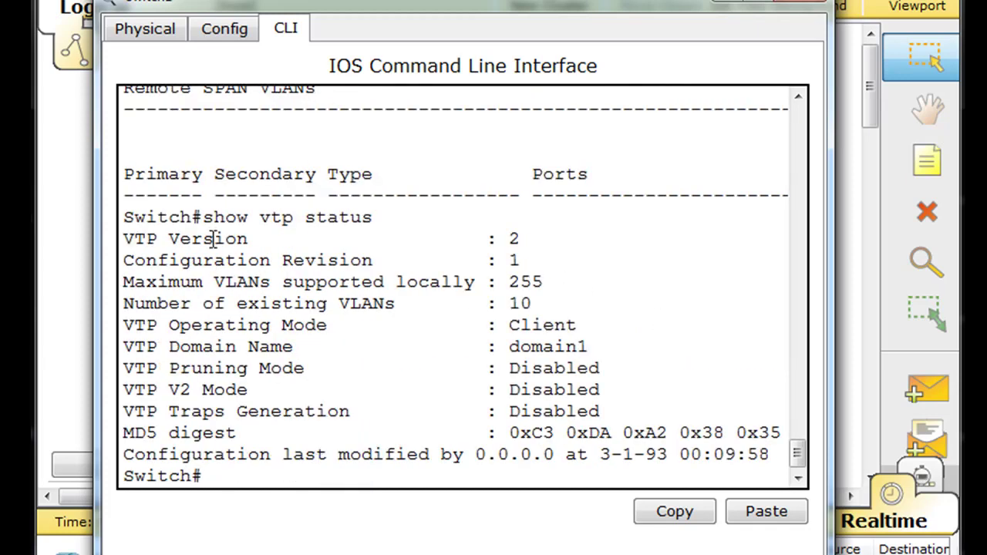
left_click_drag(502, 263, 535, 262)
left_click(608, 263)
left_click_drag(550, 8, 539, 17)
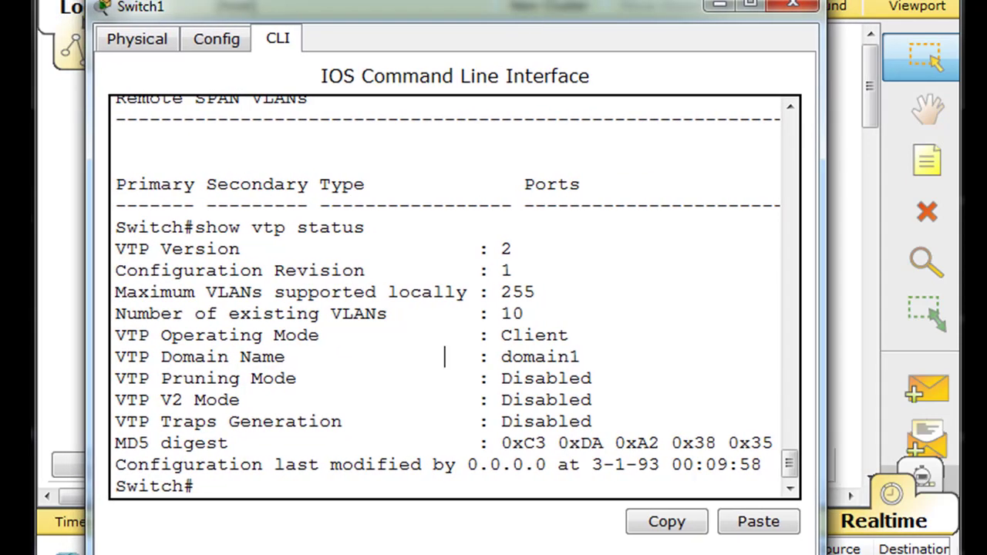
left_click(798, 8)
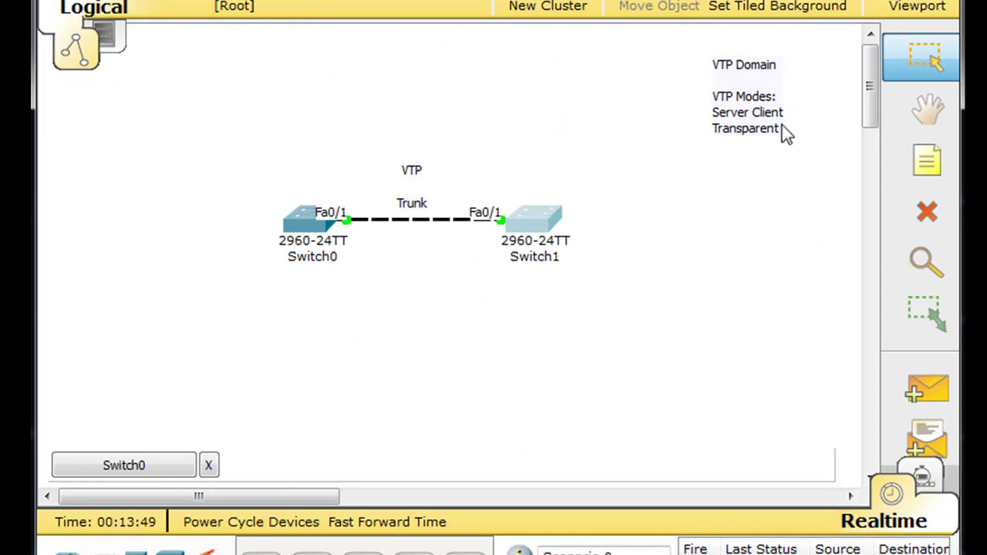
Step: Add a text note reading Client at Switch1 and position it just above the switch
left_click(949, 160)
left_click(518, 189)
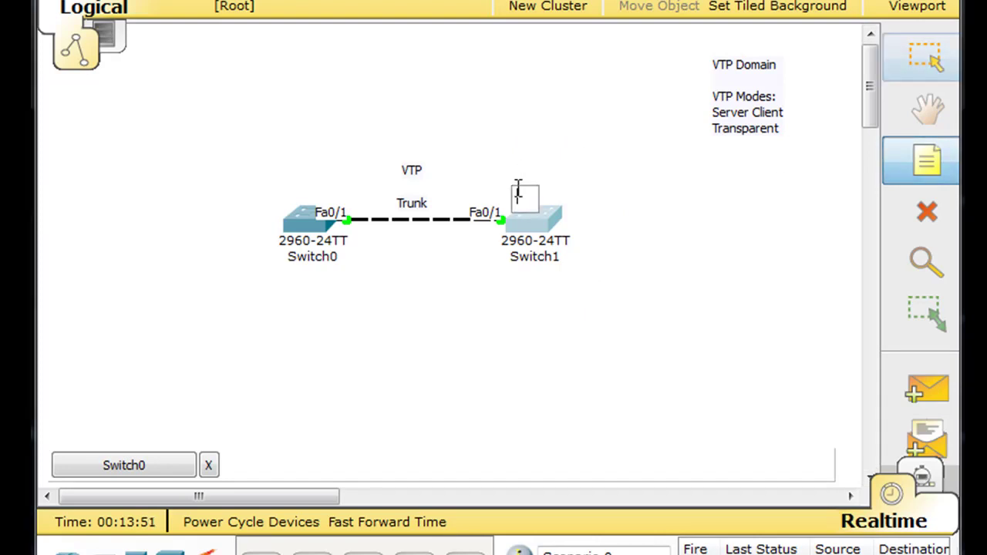
type("Client")
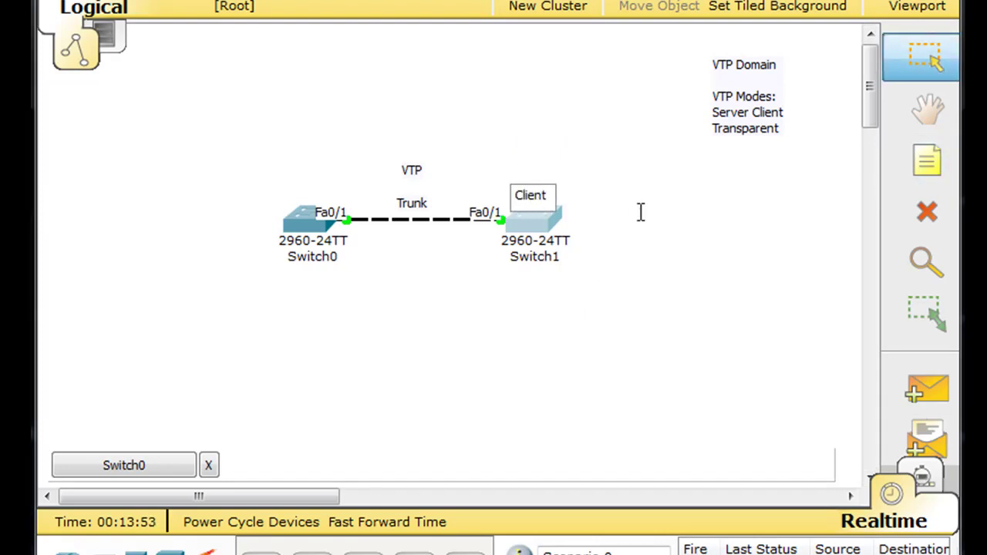
left_click(640, 222)
left_click_drag(530, 196, 536, 195)
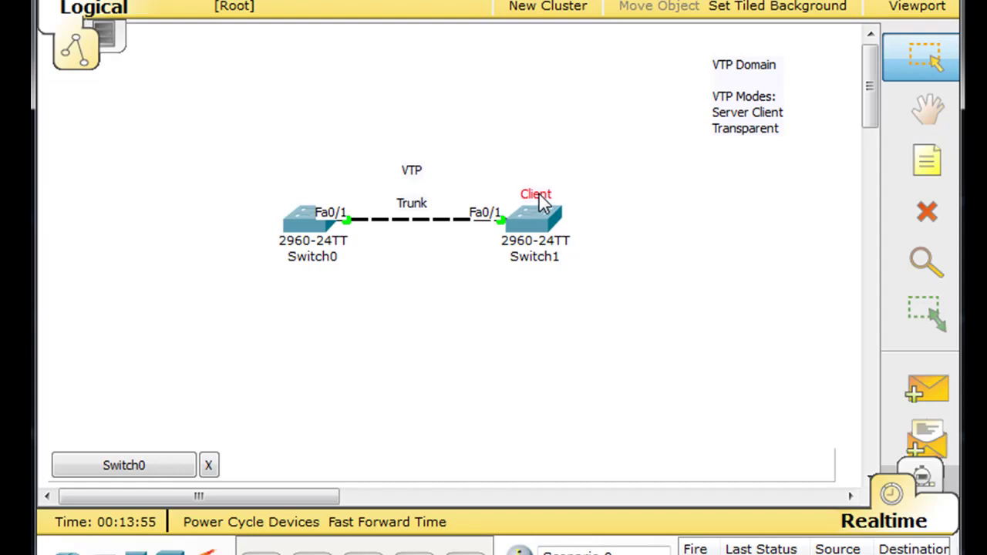
left_click(474, 306)
Step: Add a text note reading VTP Server at Switch0 and move it just above the switch, clear of the port label
left_click(928, 159)
left_click(294, 197)
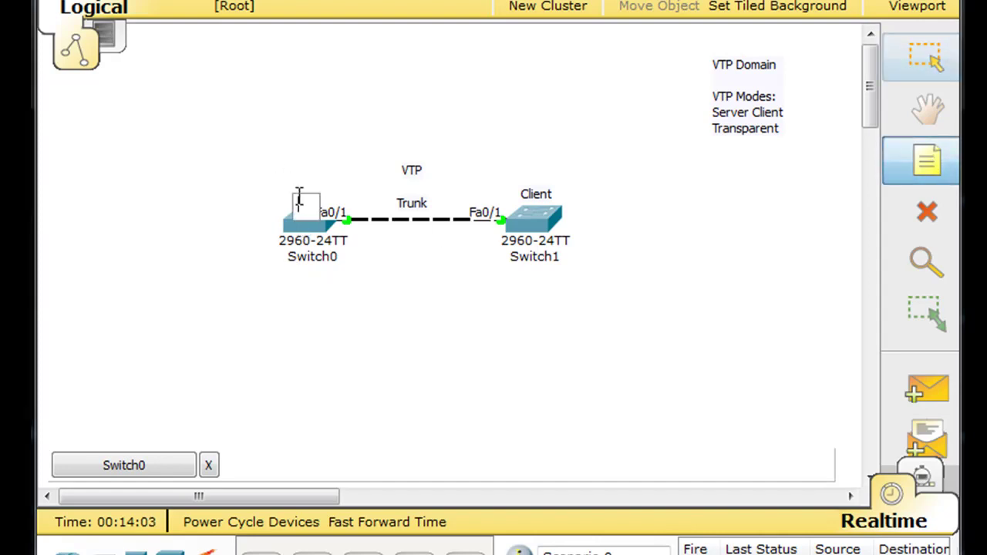
type("Server")
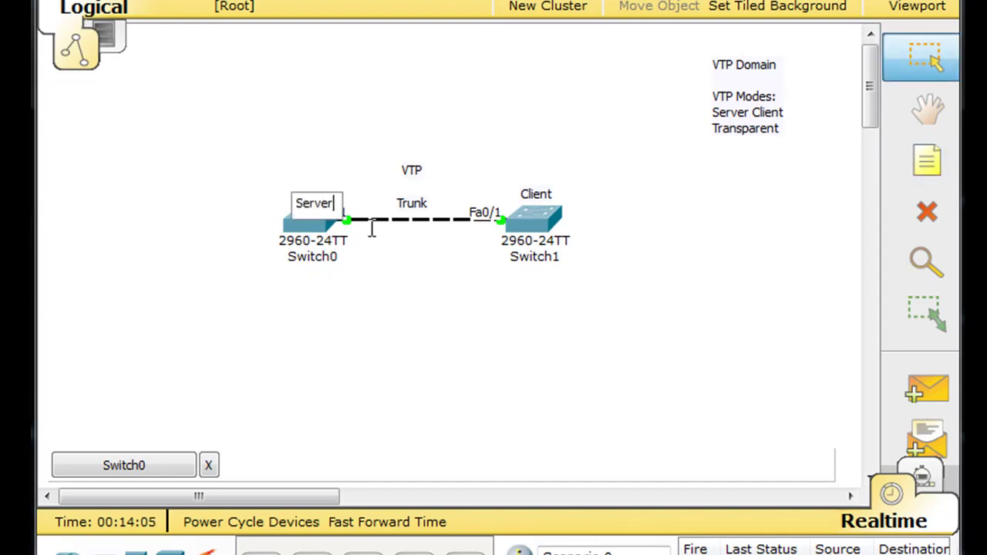
key("Home")
type("VTP")
left_click(269, 177)
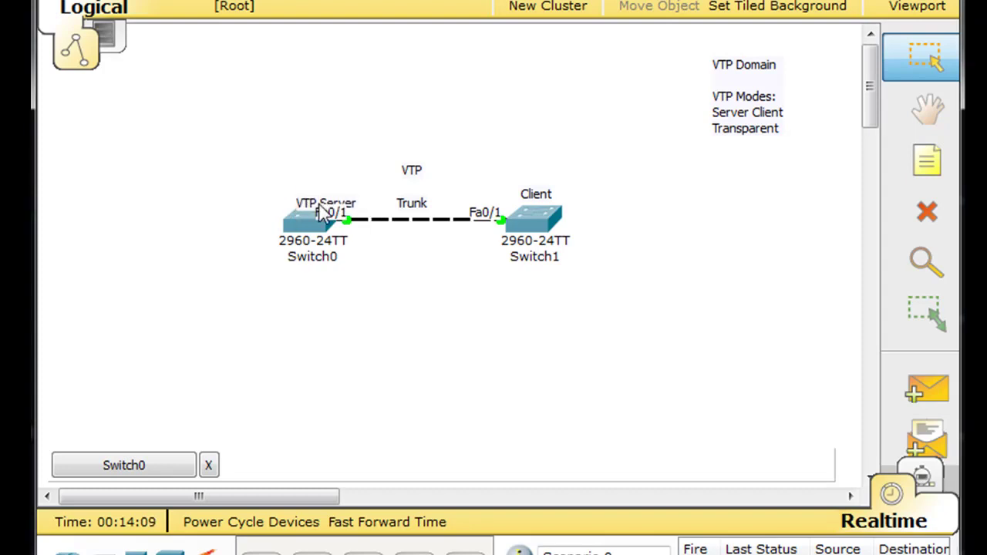
left_click_drag(301, 204, 302, 197)
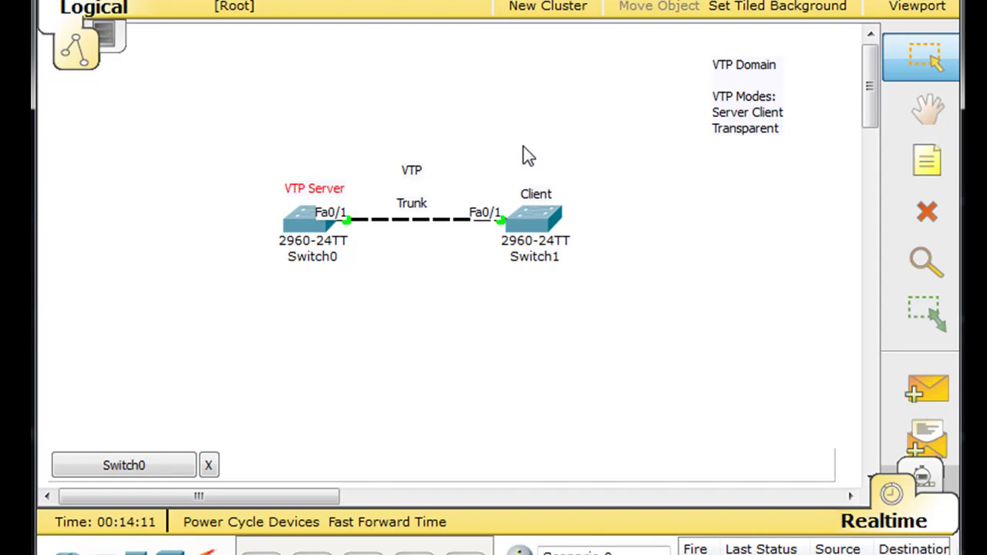
Step: Open the Client note above Switch1 for editing, with the cursor before its first letter
double_click(536, 198)
key("Home")
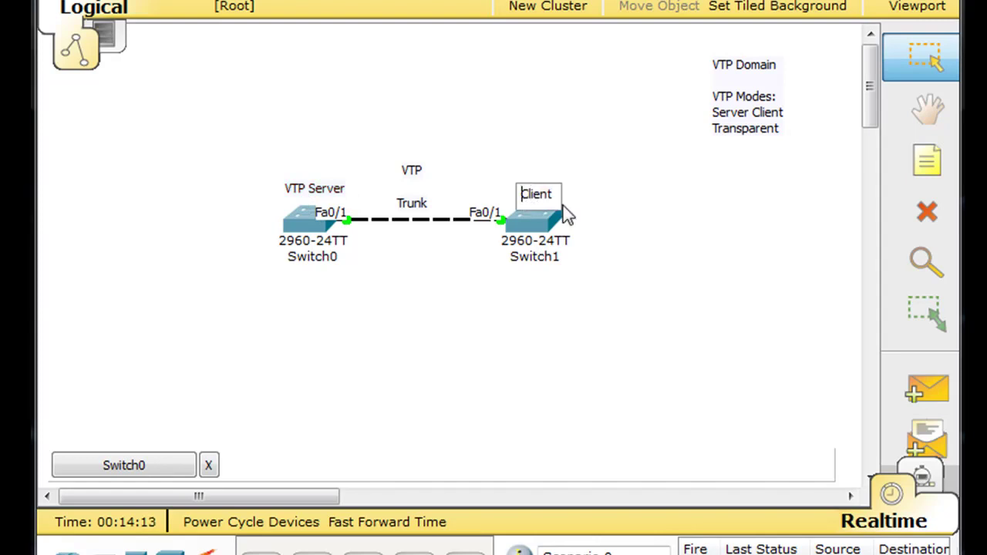